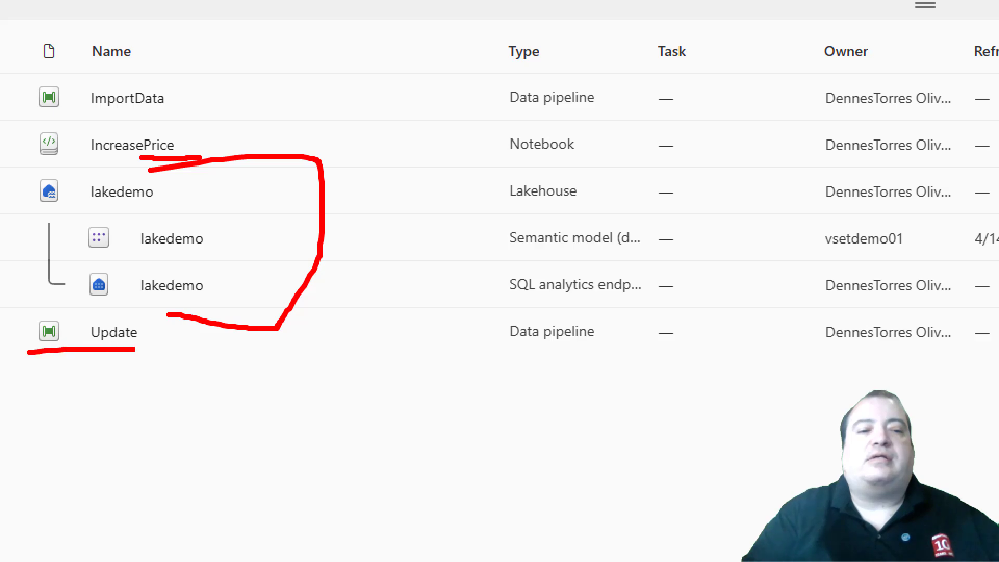
Step: Check in the Admin portal that the variable libraries tenant setting is enabled organization-wide, then return to vsetdemo01
{"action": "key", "text": "Escape"}
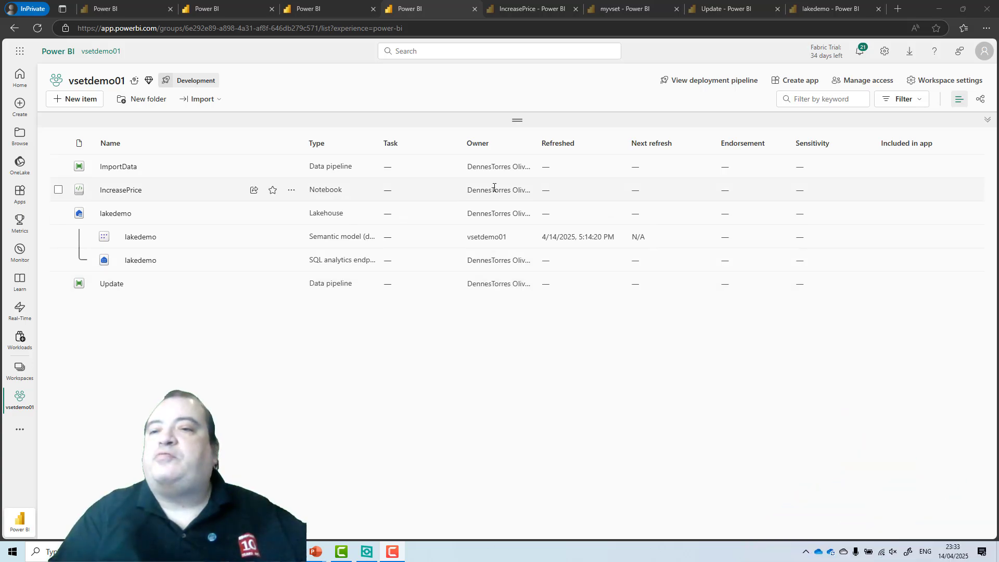
{"action": "left_click", "coordinate": [883, 52]}
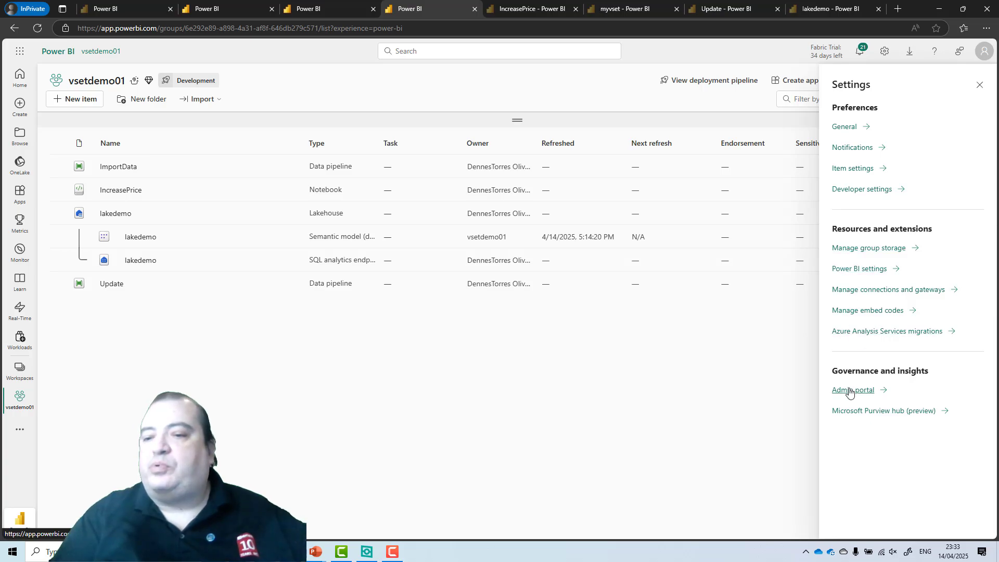
{"action": "left_click", "coordinate": [849, 390]}
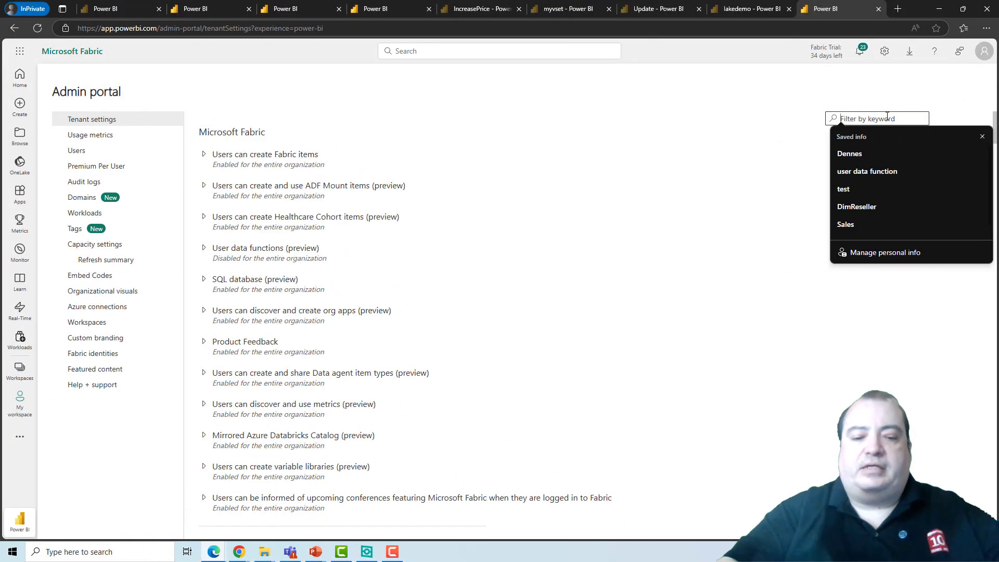
{"action": "type", "text": "variable"}
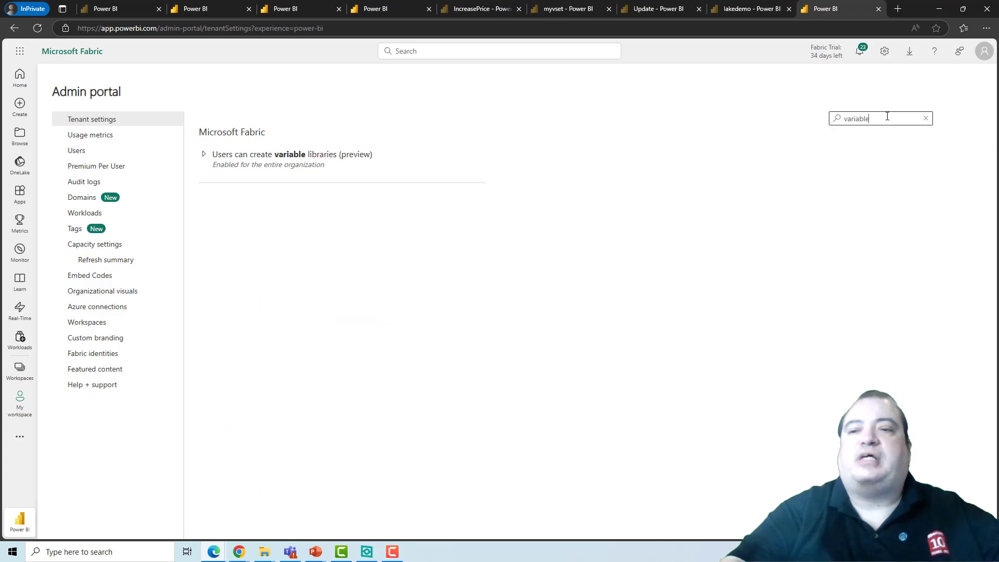
{"action": "type", "text": " li"}
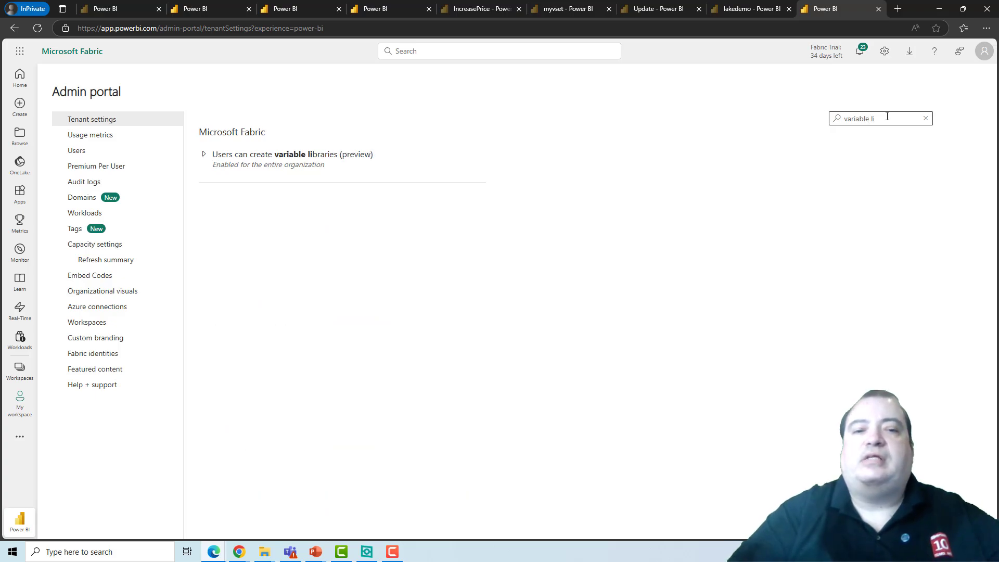
{"action": "left_click", "coordinate": [348, 157]}
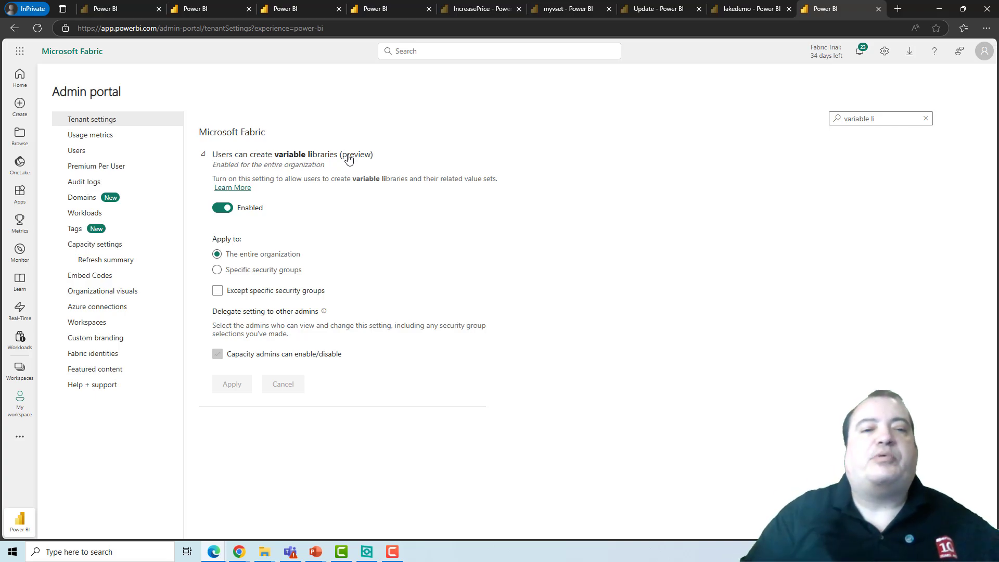
{"action": "left_click", "coordinate": [378, 8]}
Step: Create a Variable library (preview) item named myvlibrary in the vsetdemo01 workspace
{"action": "left_click", "coordinate": [973, 86]}
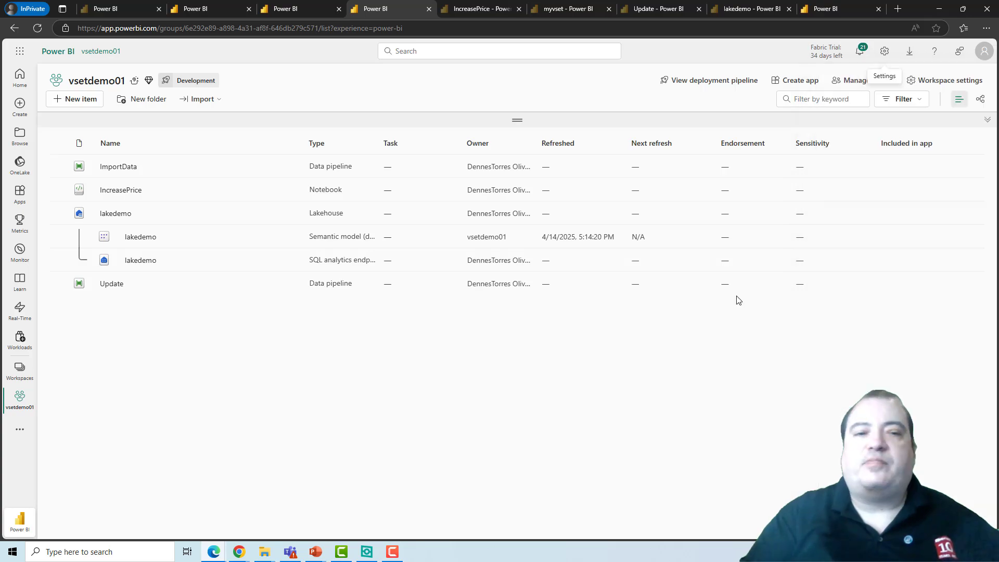
{"action": "left_click", "coordinate": [92, 100]}
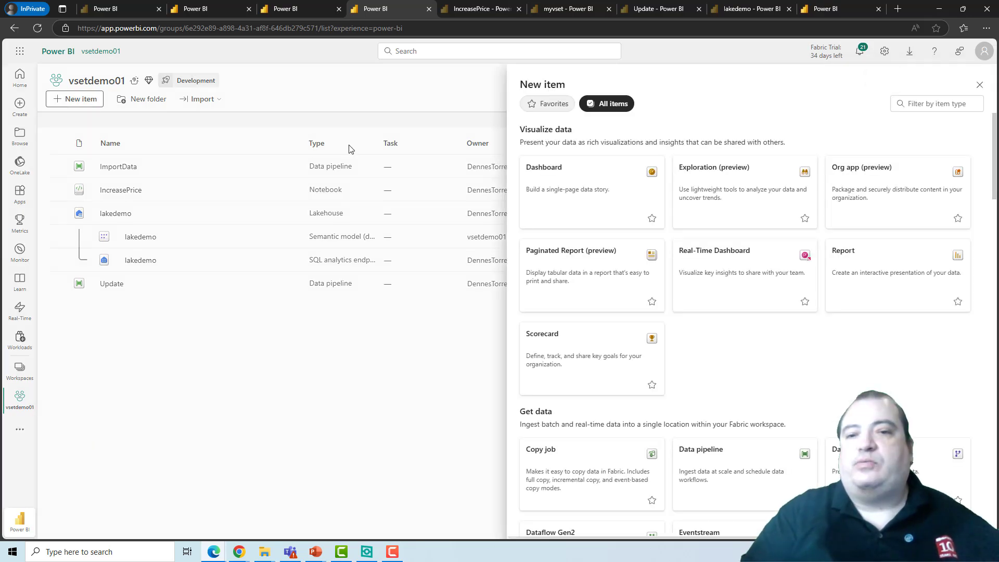
{"action": "left_click", "coordinate": [939, 103]}
{"action": "type", "text": "variable"}
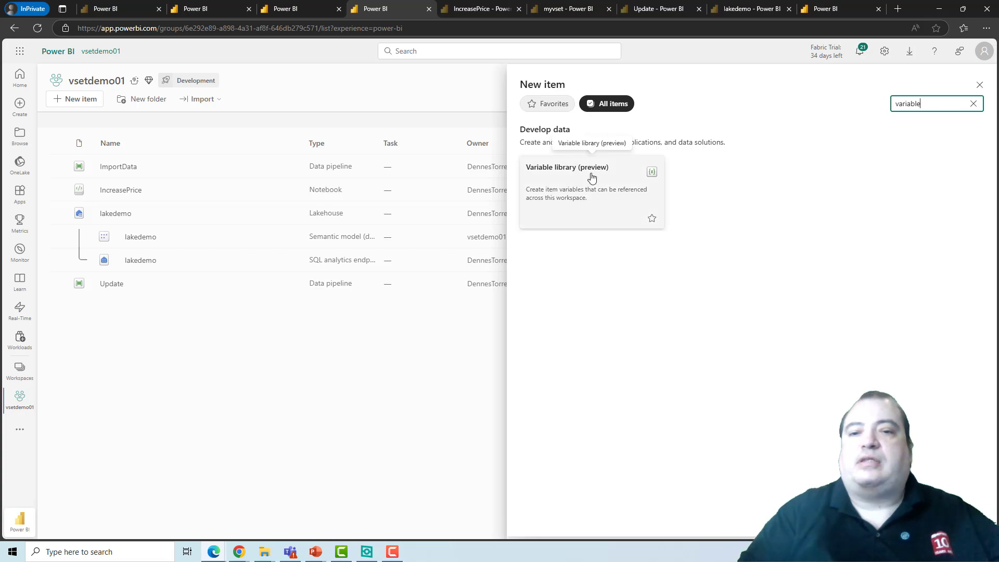
{"action": "left_click", "coordinate": [592, 177]}
{"action": "type", "text": "m"}
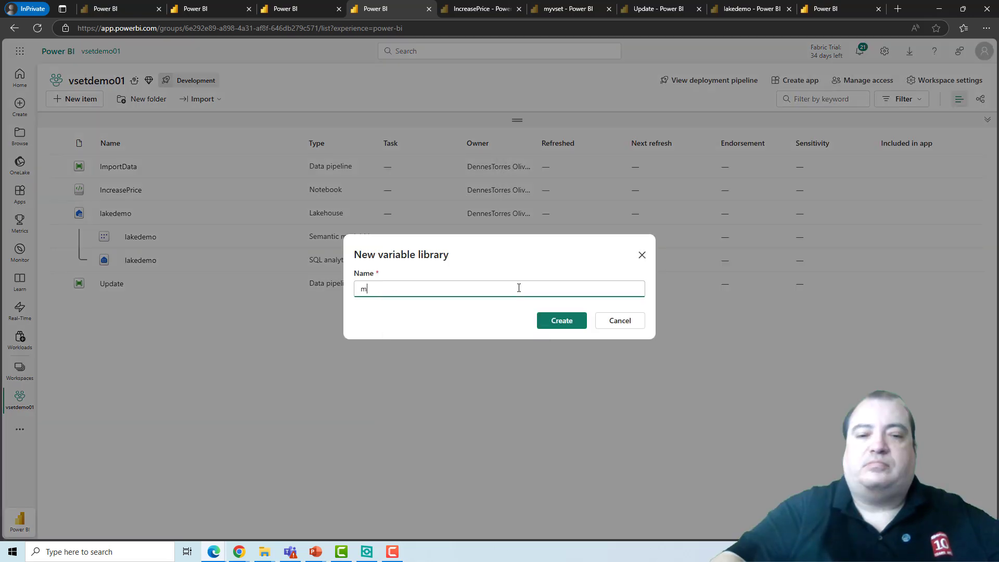
{"action": "type", "text": "yv"}
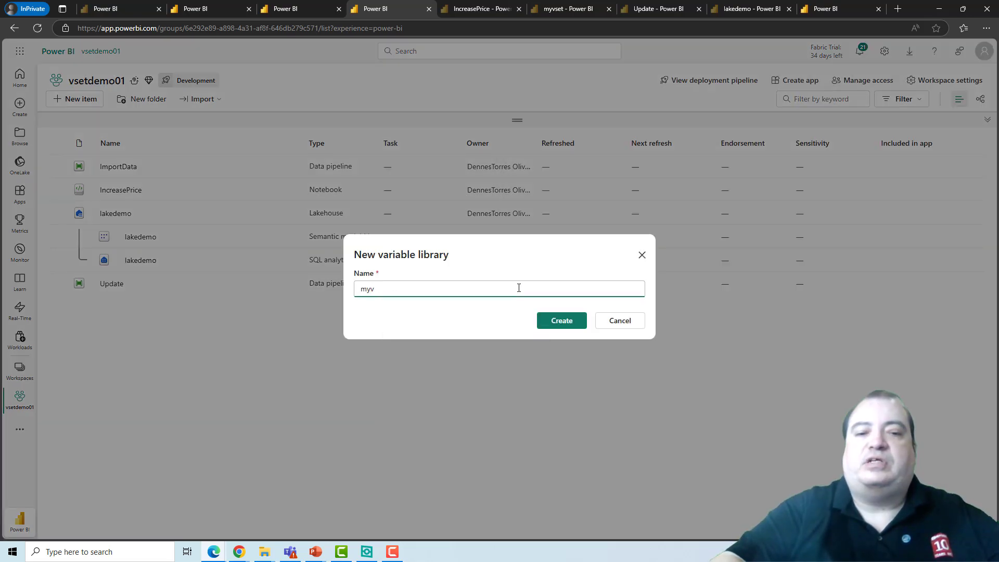
{"action": "type", "text": "library"}
{"action": "left_click", "coordinate": [555, 323]}
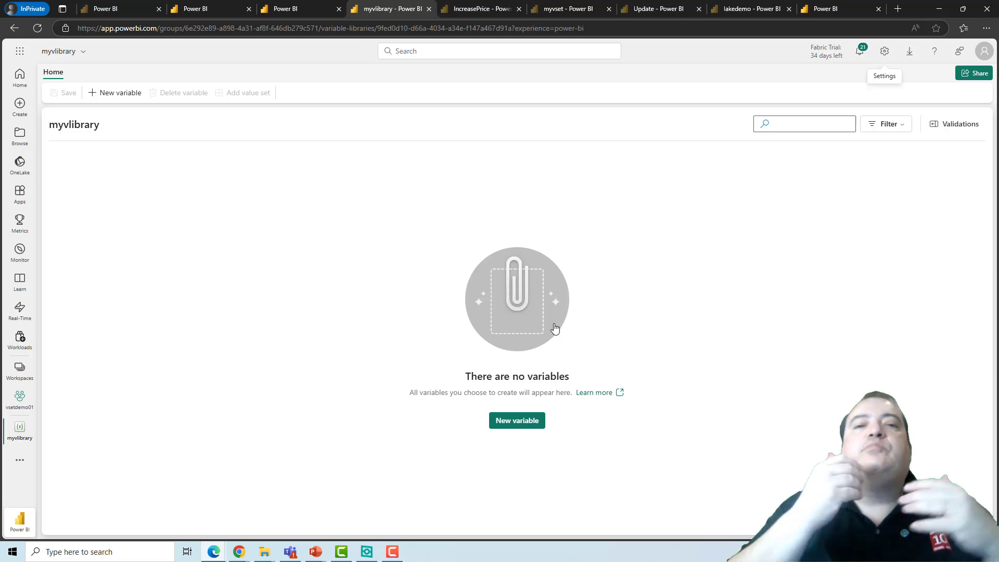
{"action": "left_click", "coordinate": [463, 8]}
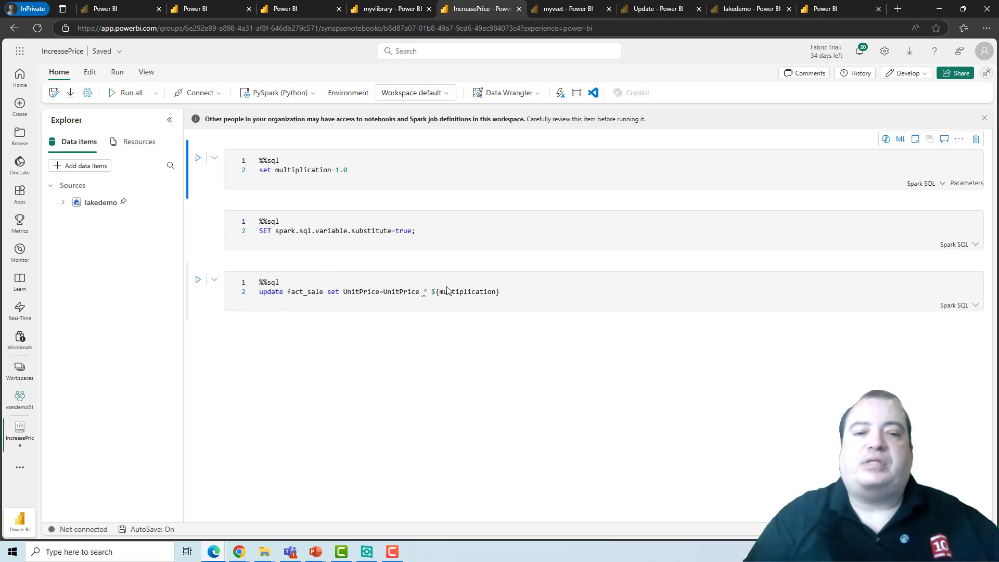
{"action": "left_click", "coordinate": [497, 293]}
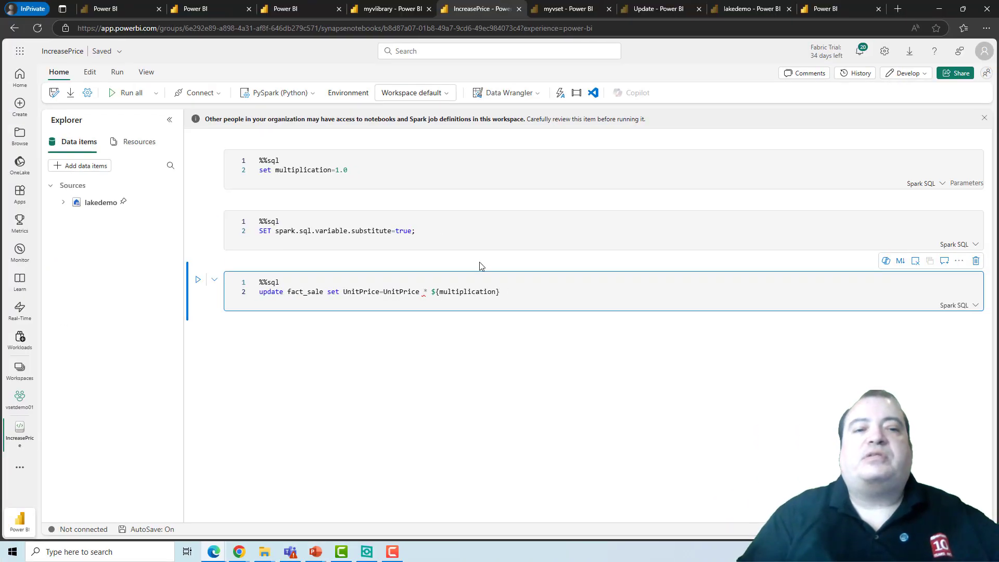
{"action": "left_click", "coordinate": [235, 44]}
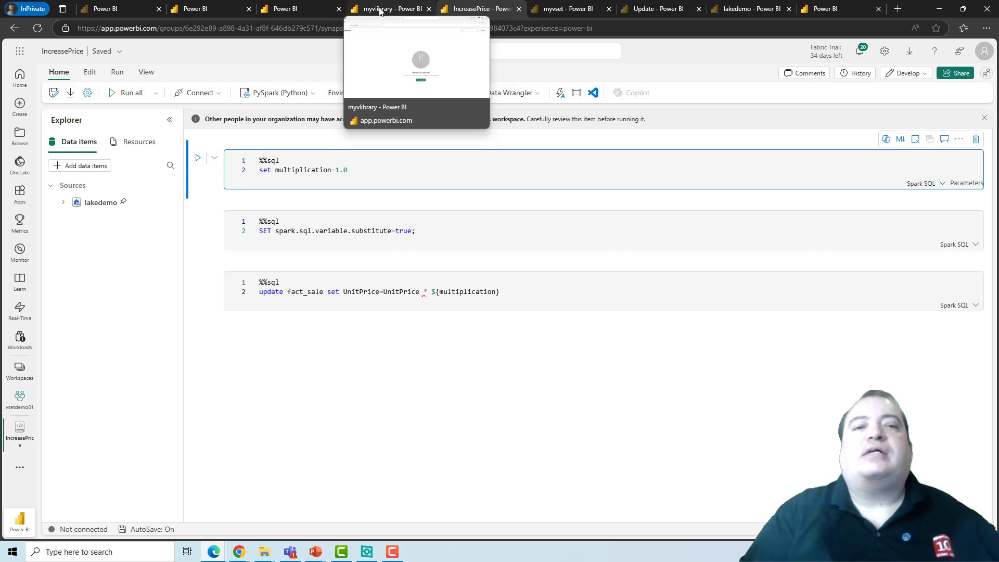
{"action": "left_click", "coordinate": [380, 11]}
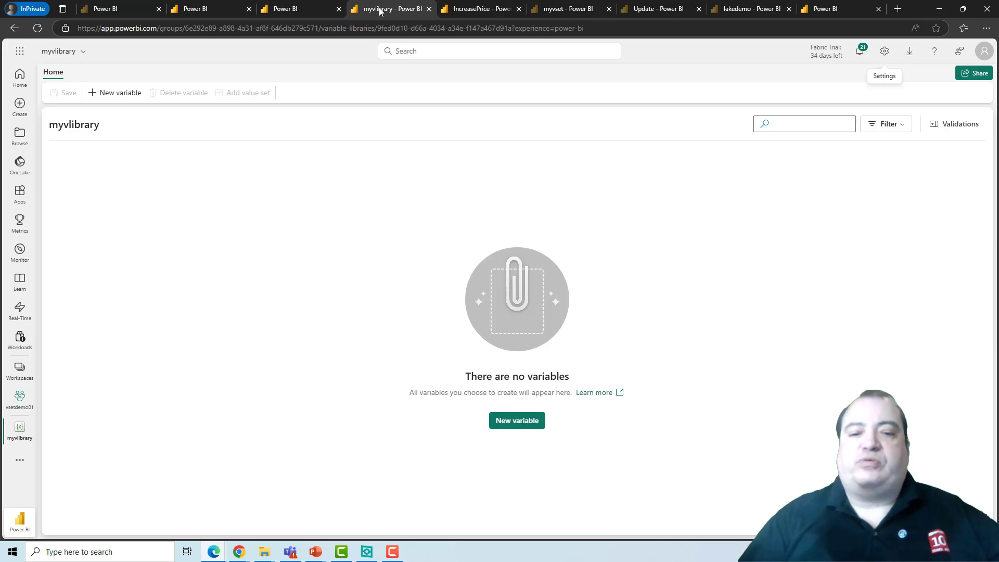
Step: Add a variable named multiplier of type String with default value 1
{"action": "left_click", "coordinate": [516, 423]}
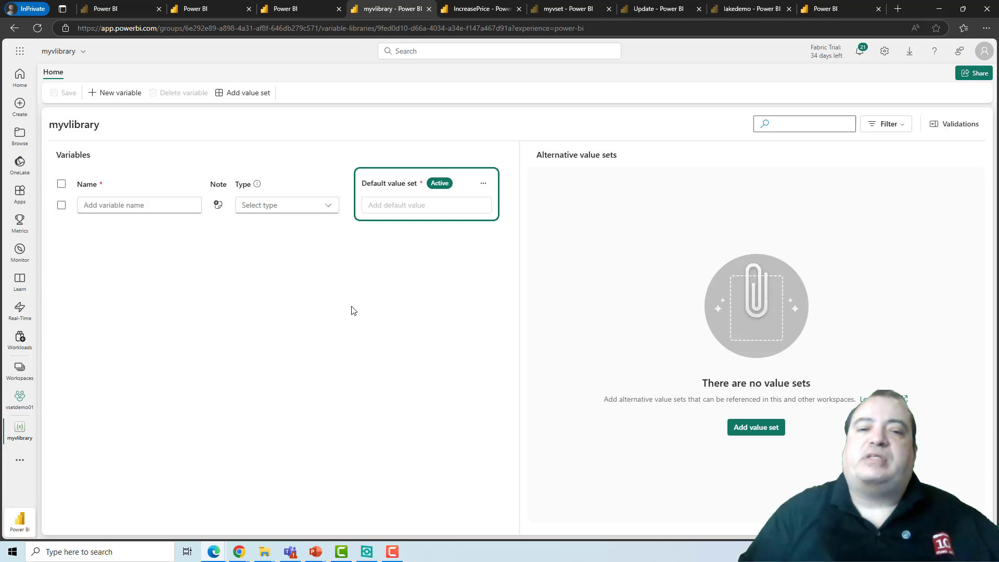
{"action": "left_click", "coordinate": [182, 205]}
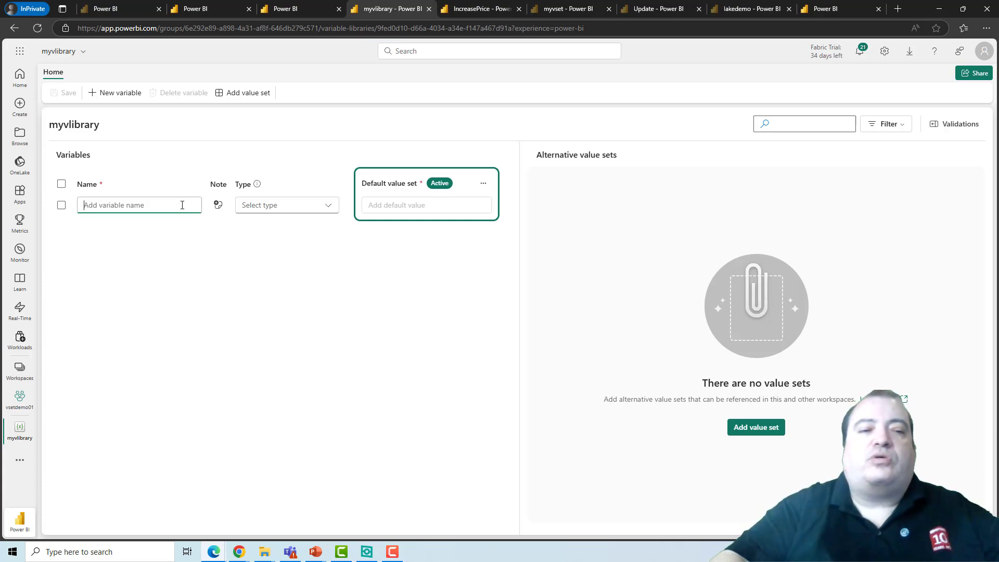
{"action": "type", "text": "multip"}
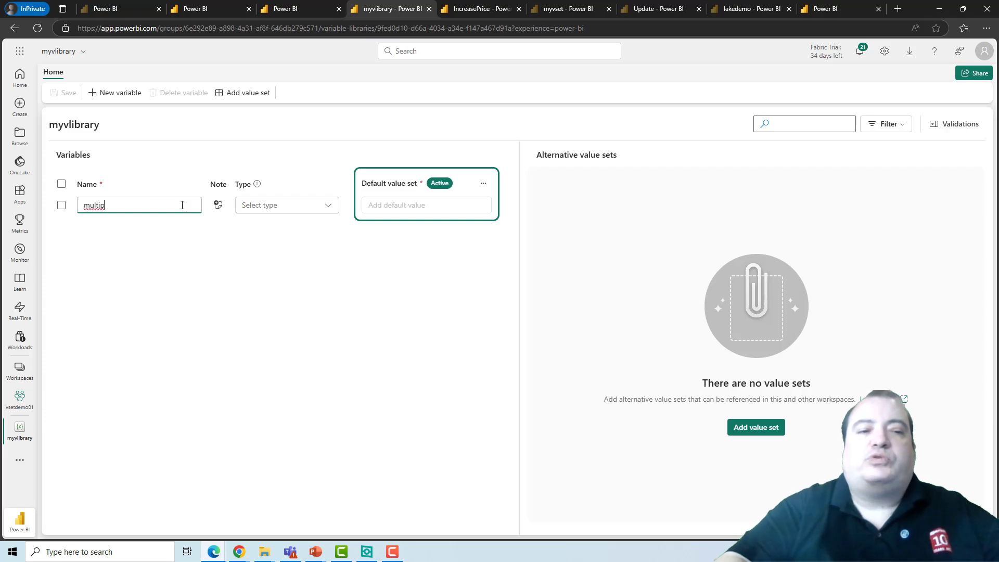
{"action": "type", "text": "lier"}
{"action": "left_click", "coordinate": [284, 205]}
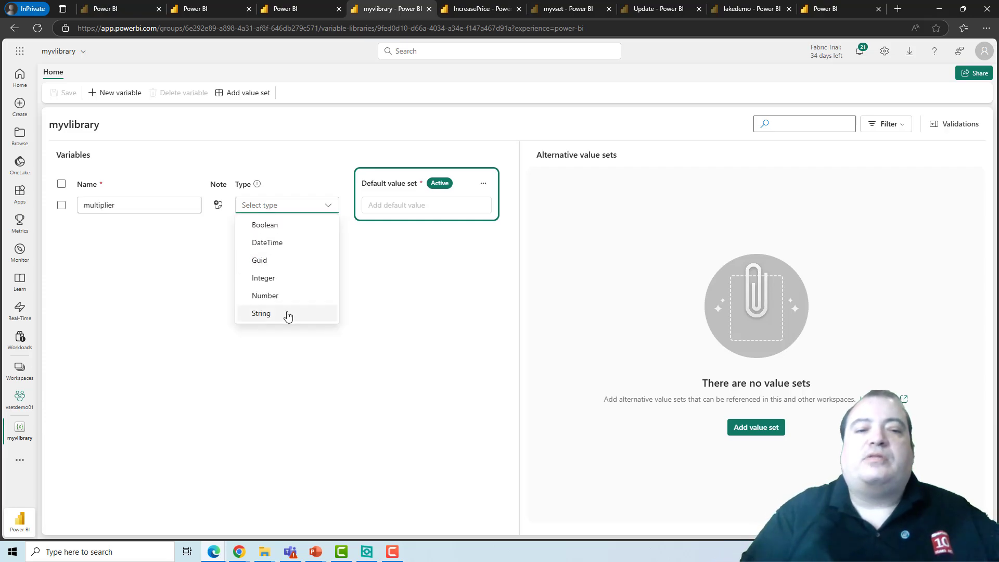
{"action": "left_click", "coordinate": [288, 315]}
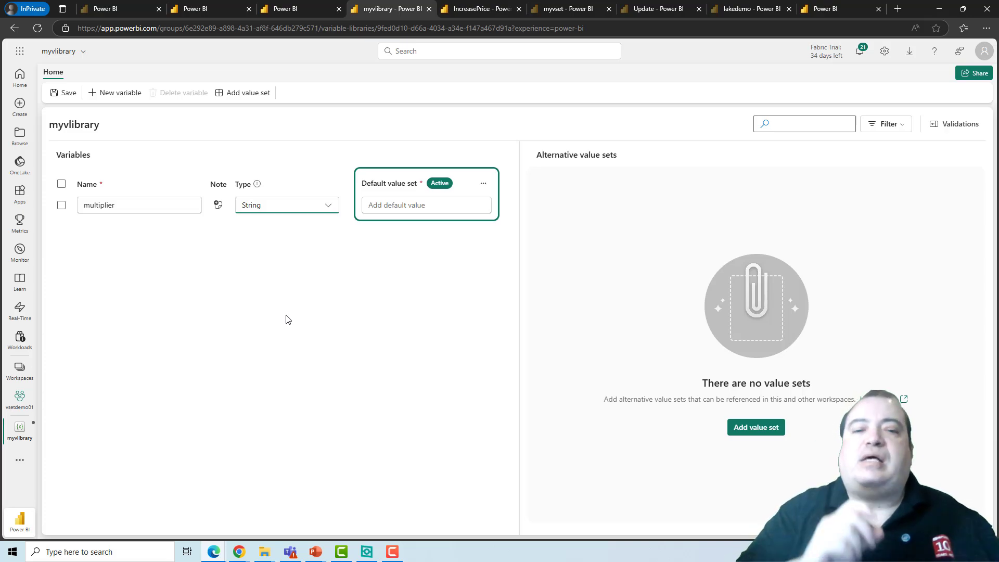
{"action": "left_click", "coordinate": [407, 211]}
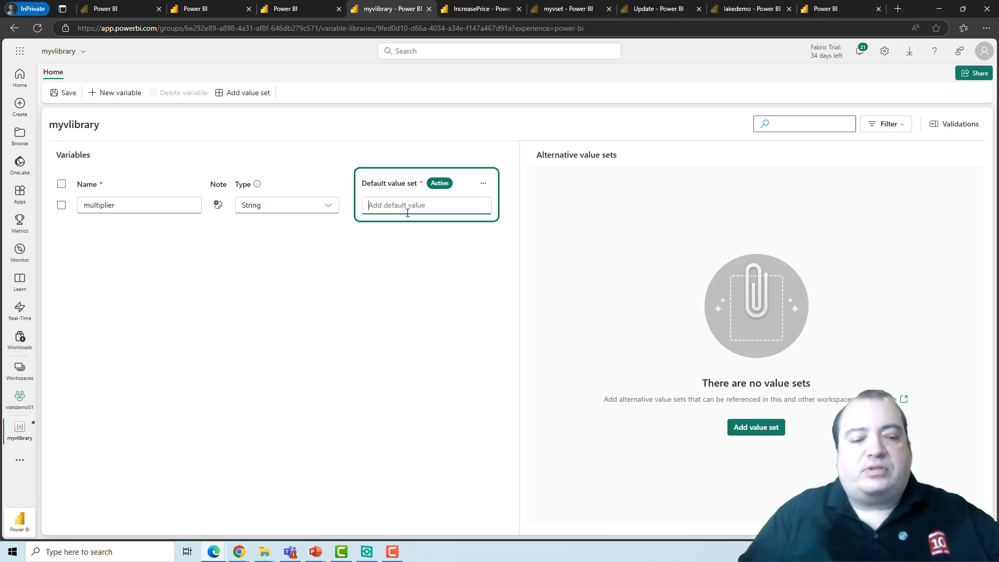
{"action": "type", "text": "1"}
{"action": "left_click", "coordinate": [405, 264]}
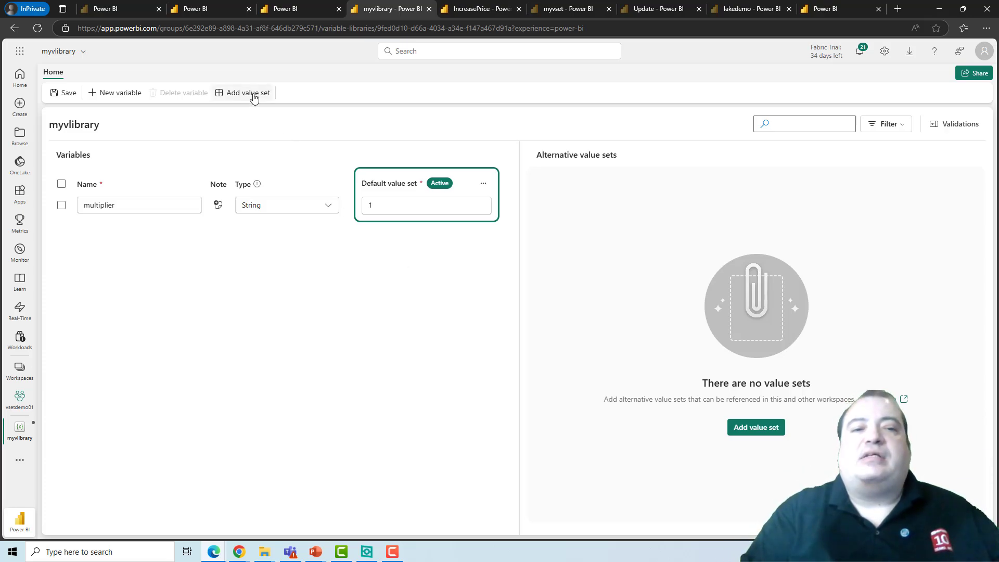
Step: Add two alternative value sets named TEST and PROD to myvlibrary
{"action": "left_click", "coordinate": [744, 437]}
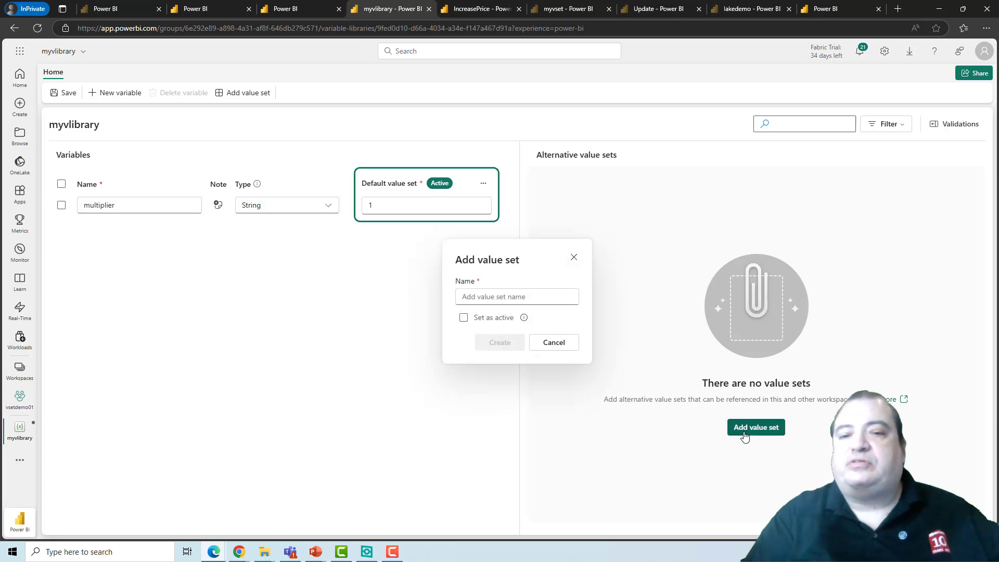
{"action": "left_click", "coordinate": [535, 297]}
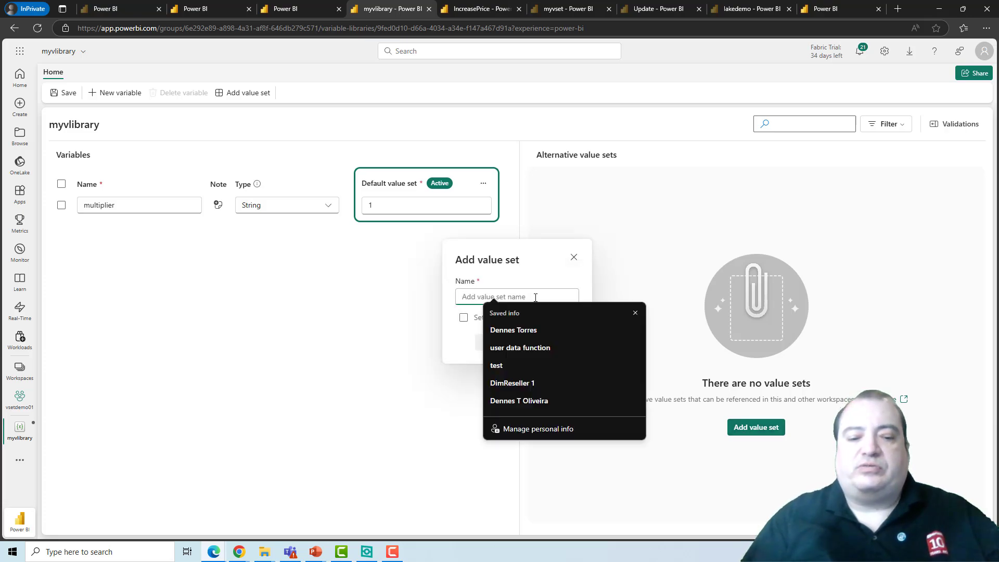
{"action": "type", "text": "test"}
{"action": "key", "text": "BackSpace"}
{"action": "key", "text": "BackSpace"}
{"action": "key", "text": "BackSpace"}
{"action": "key", "text": "BackSpace"}
{"action": "type", "text": "TEST"}
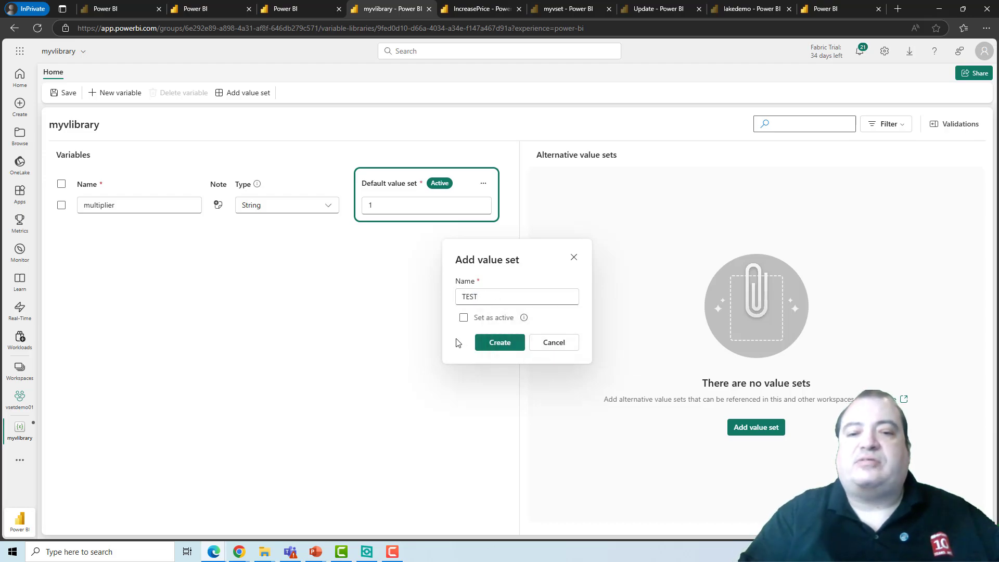
{"action": "left_click", "coordinate": [481, 344]}
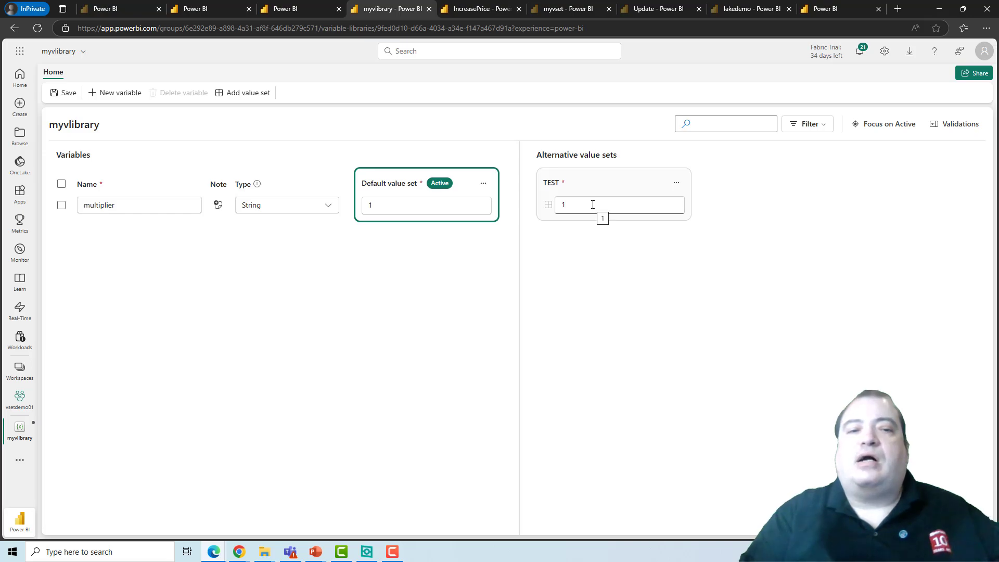
{"action": "left_click", "coordinate": [245, 95]}
{"action": "left_click", "coordinate": [495, 296]}
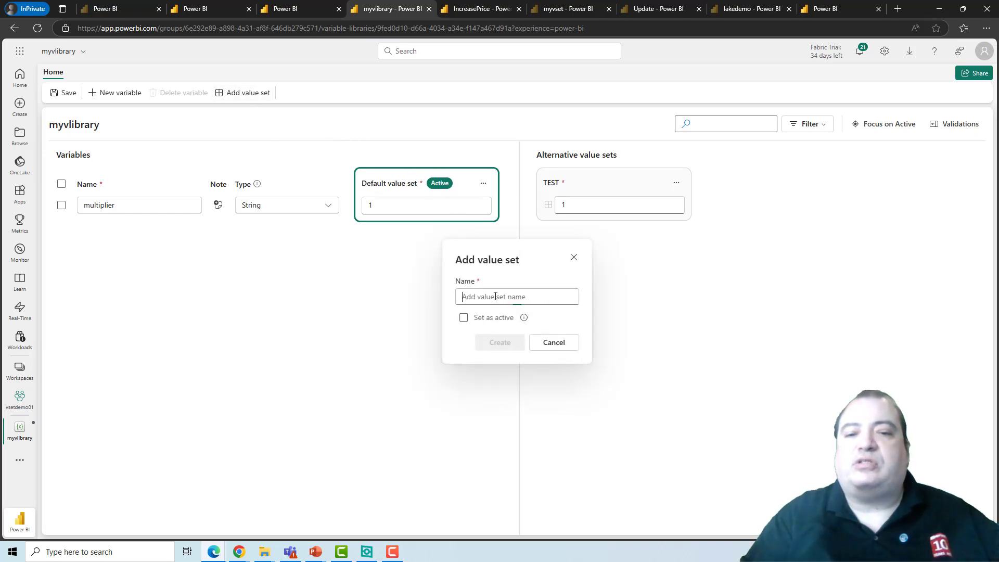
{"action": "type", "text": "PROD"}
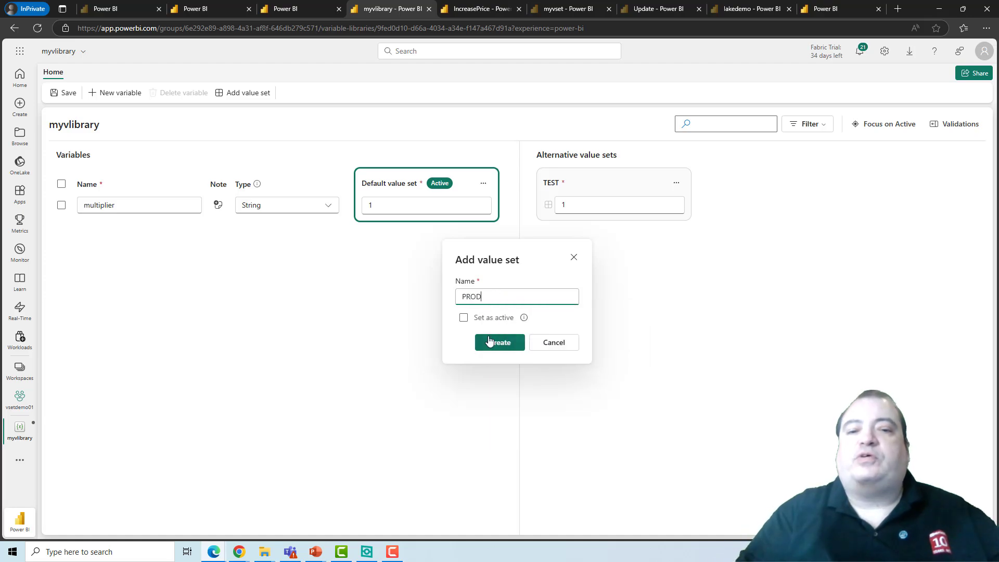
{"action": "left_click", "coordinate": [494, 341]}
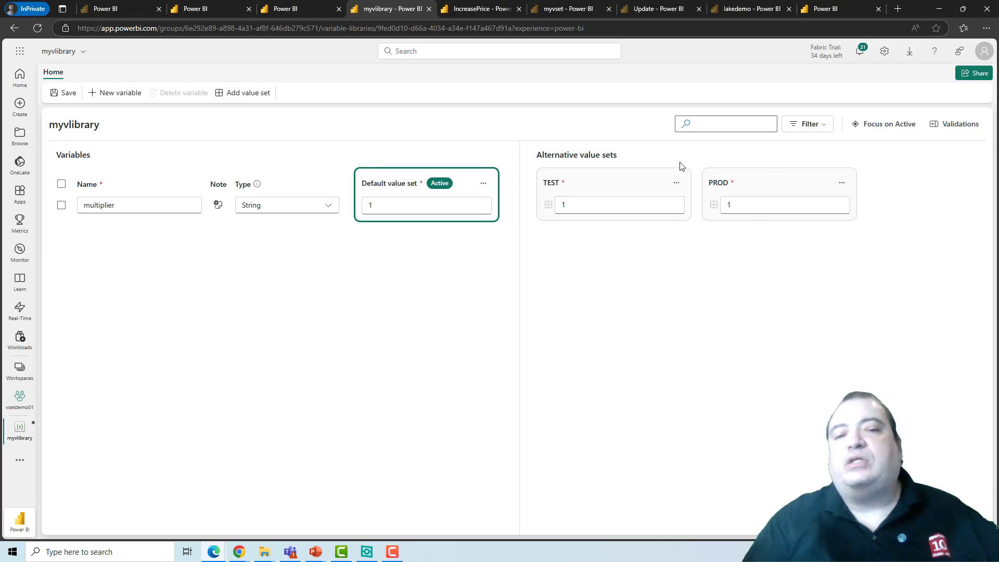
Step: Set multiplier to 1.5 in the TEST value set and 2 in PROD
{"action": "left_click", "coordinate": [589, 209]}
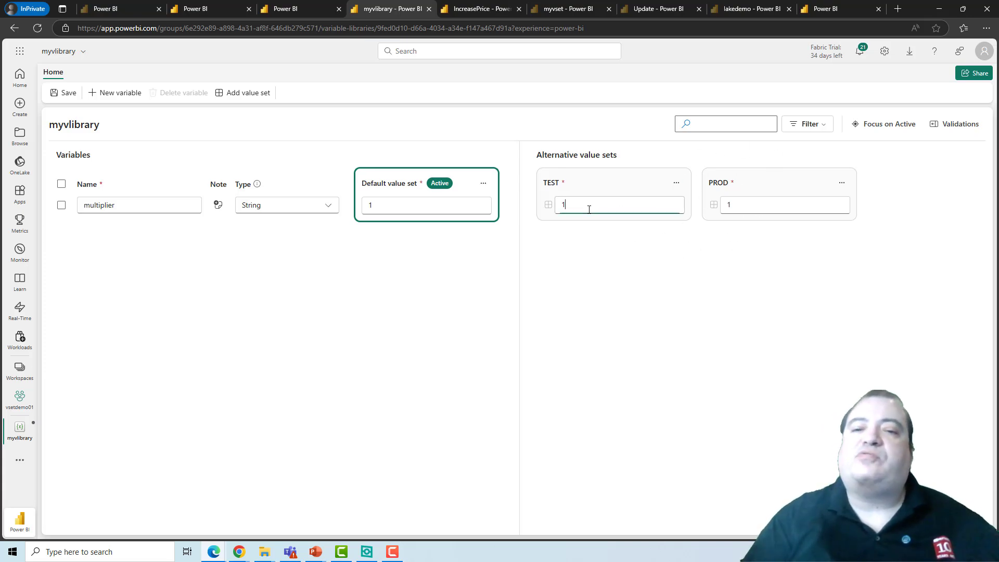
{"action": "type", "text": ".5"}
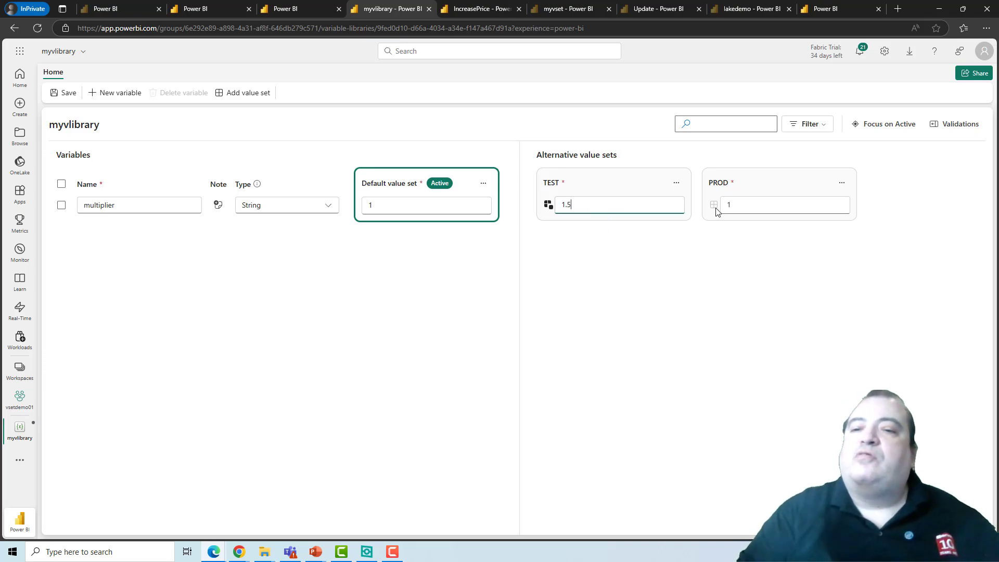
{"action": "left_click", "coordinate": [738, 206]}
{"action": "key", "text": "BackSpace"}
{"action": "type", "text": "2"}
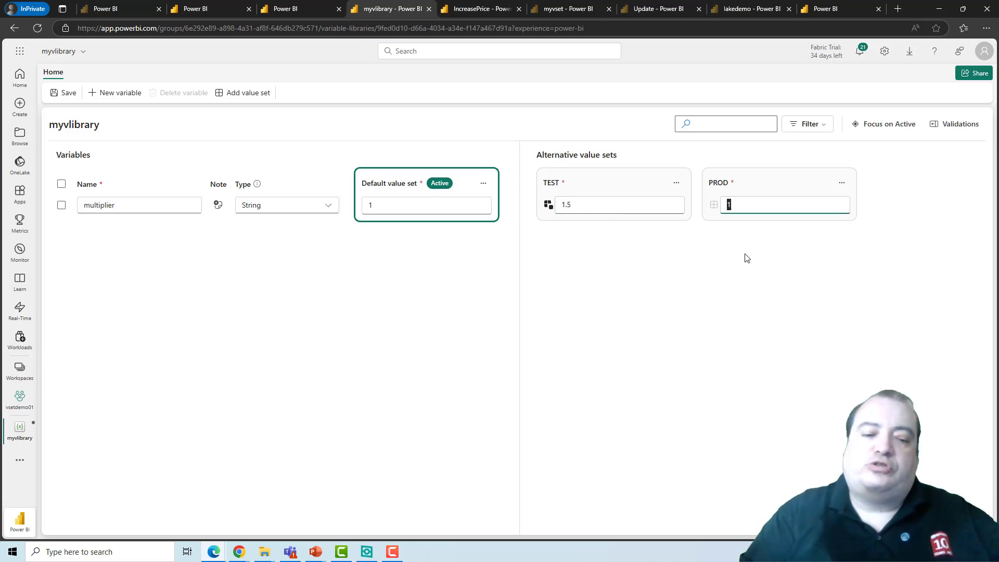
{"action": "left_click", "coordinate": [744, 279]}
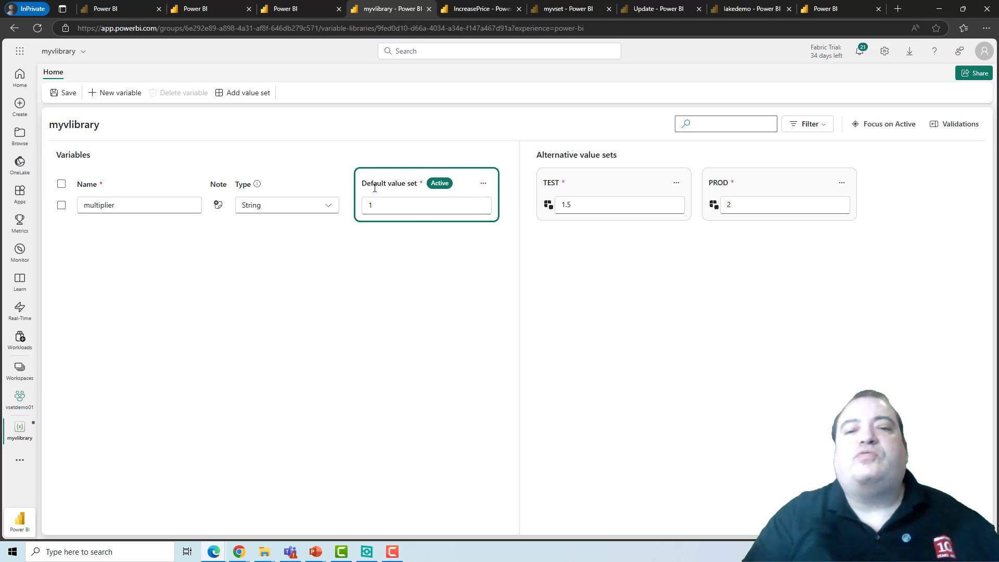
{"action": "left_click", "coordinate": [675, 183]}
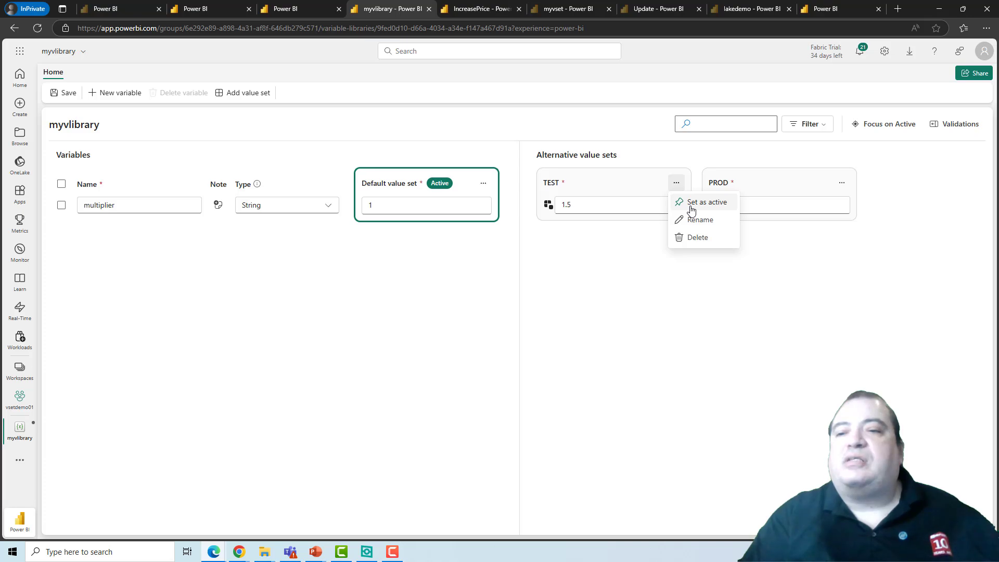
Step: Save myvlibrary, agreeing to the Impact awareness warning, with the default set still active
{"action": "left_click", "coordinate": [557, 238]}
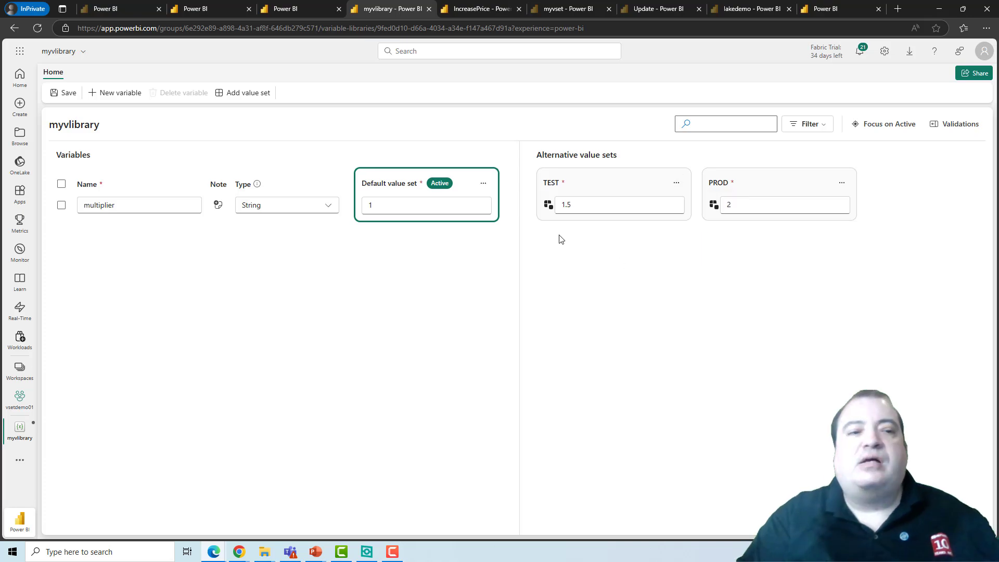
{"action": "left_click", "coordinate": [61, 94]}
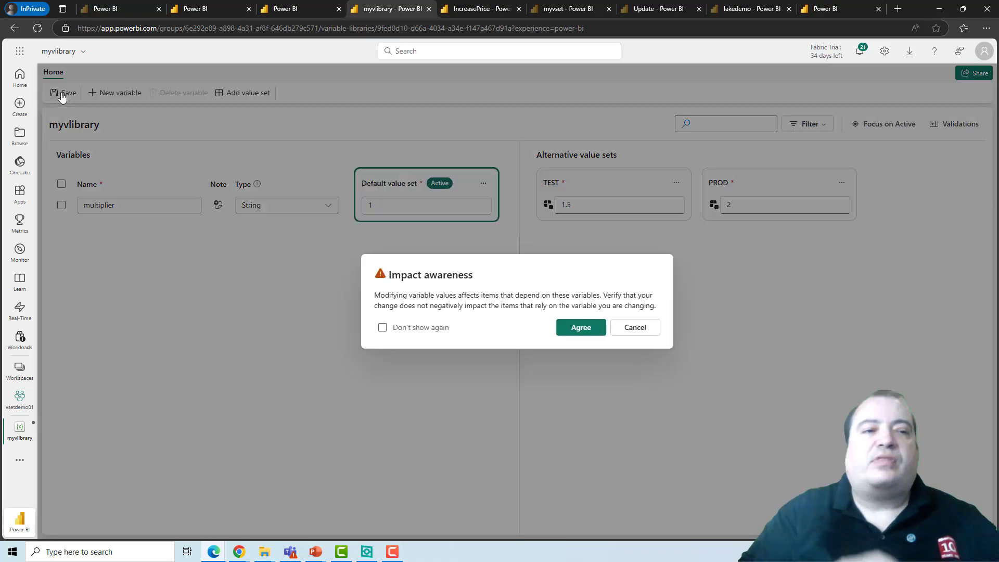
{"action": "left_click", "coordinate": [569, 330]}
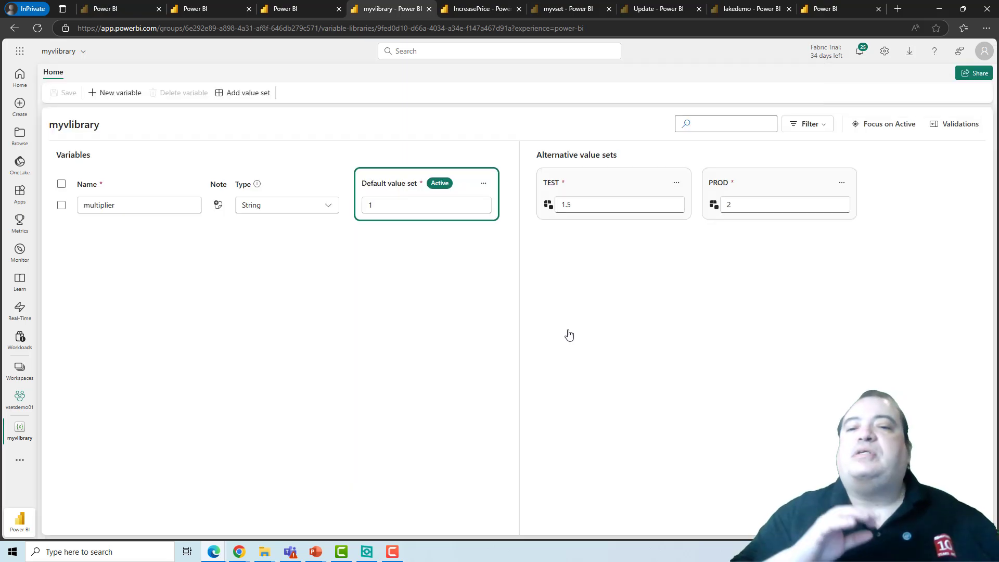
Step: Open the Update pipeline from the vsetdemo03 workspace in a new browser tab
{"action": "left_click", "coordinate": [290, 5]}
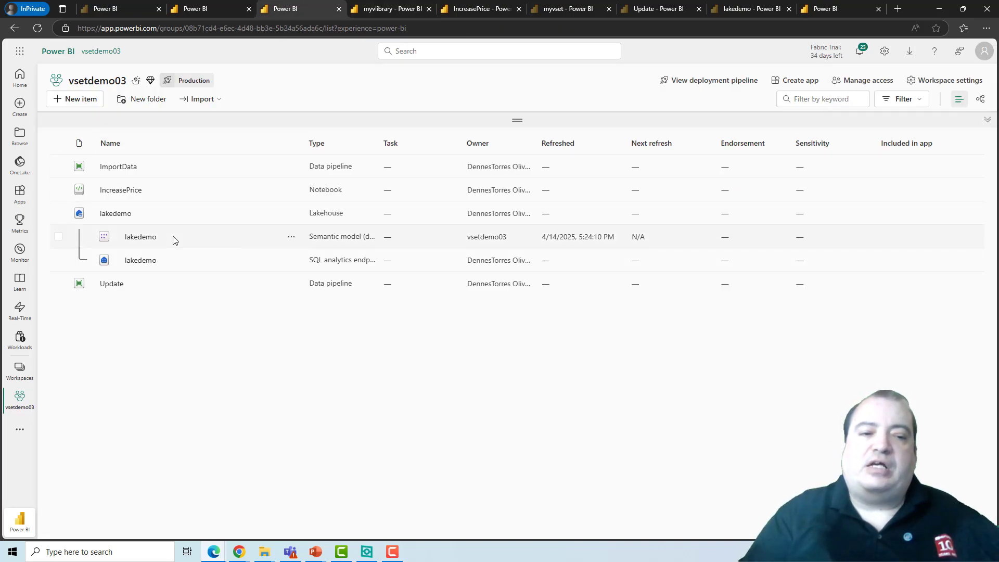
{"action": "right_click", "coordinate": [114, 289]}
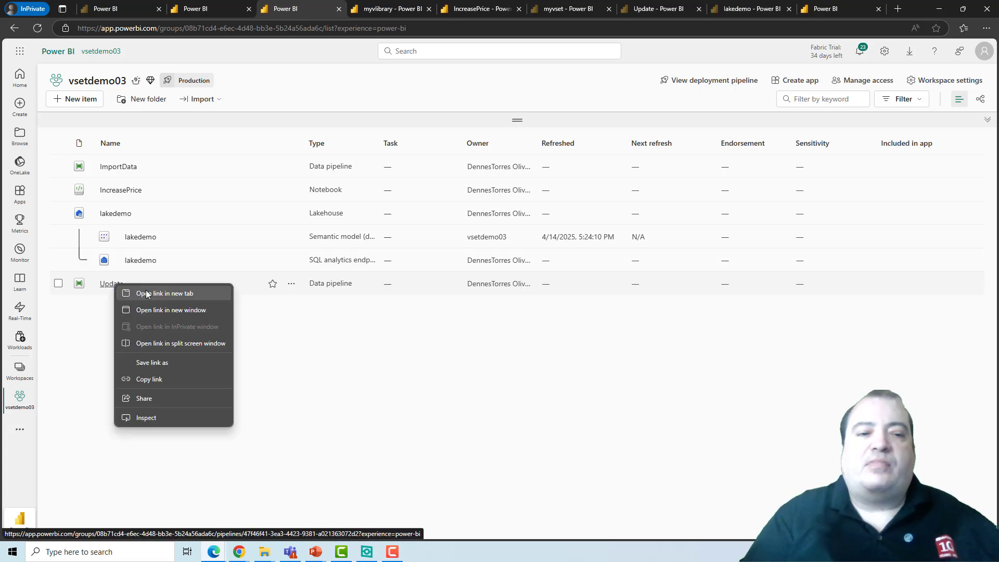
{"action": "left_click", "coordinate": [148, 294]}
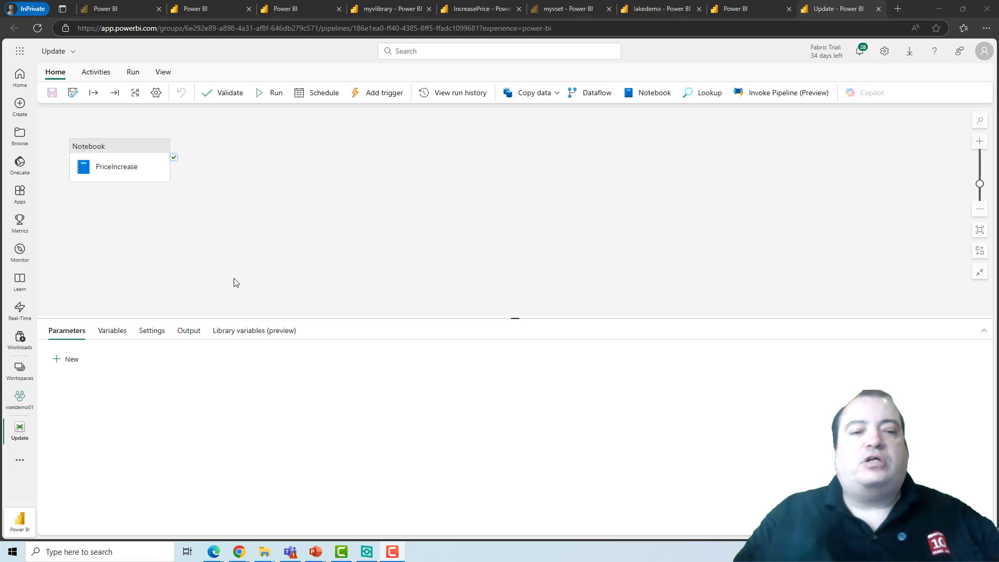
Step: Add a pipeline library variable named multiplier that points to myvlibrary's multiplier variable
{"action": "left_click", "coordinate": [240, 331]}
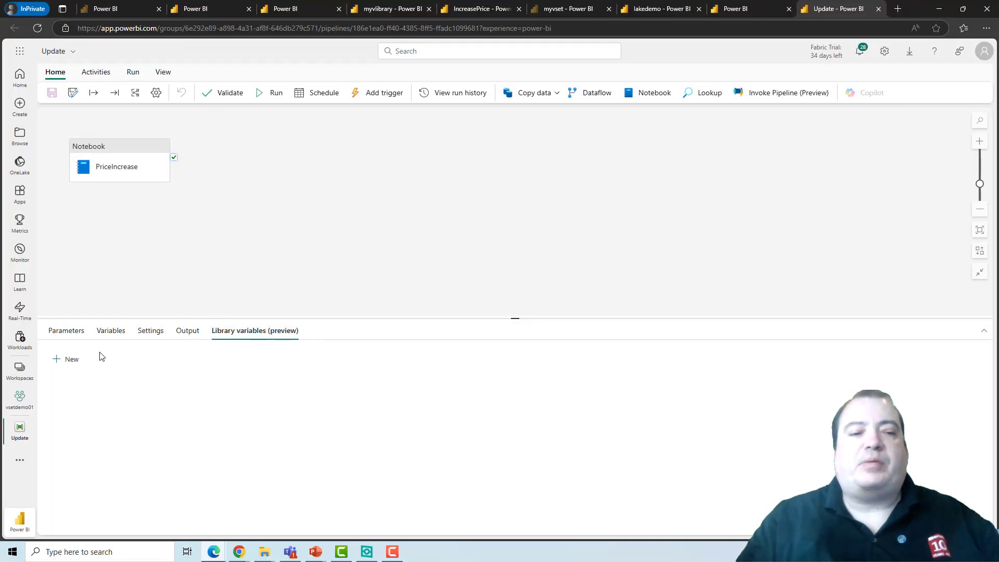
{"action": "left_click", "coordinate": [71, 360]}
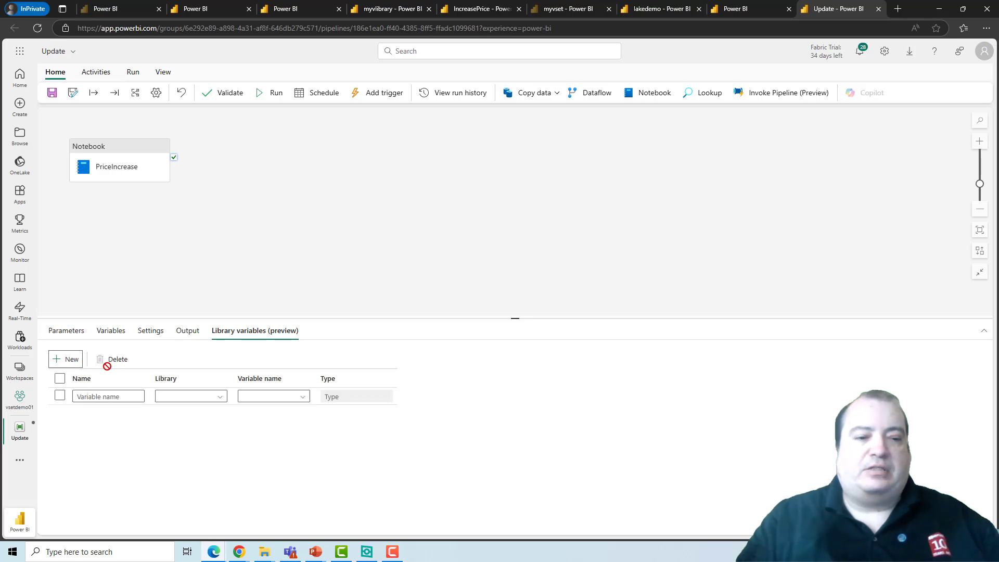
{"action": "left_click", "coordinate": [123, 396]}
{"action": "left_click", "coordinate": [218, 397]}
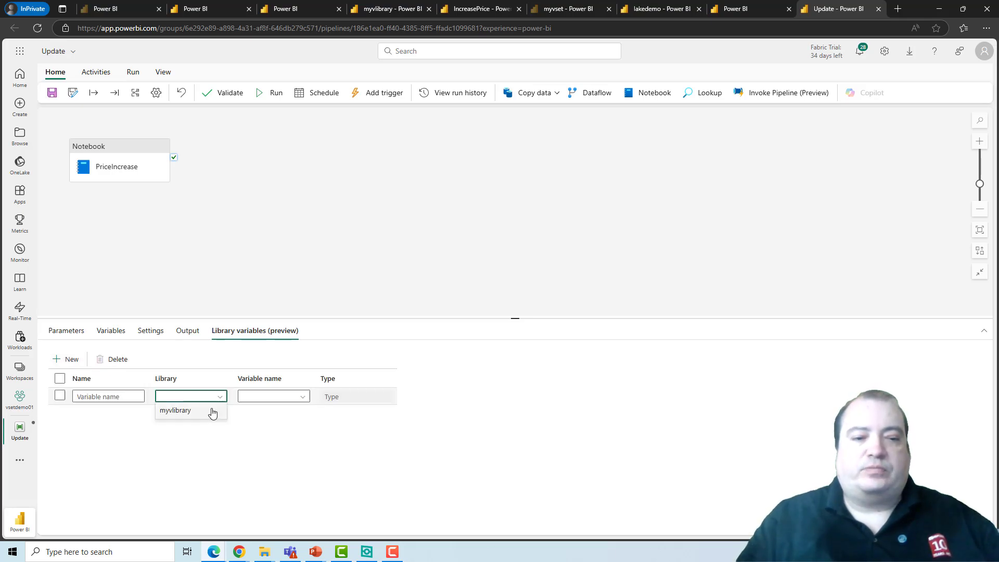
{"action": "left_click", "coordinate": [208, 413]}
{"action": "left_click", "coordinate": [301, 397]}
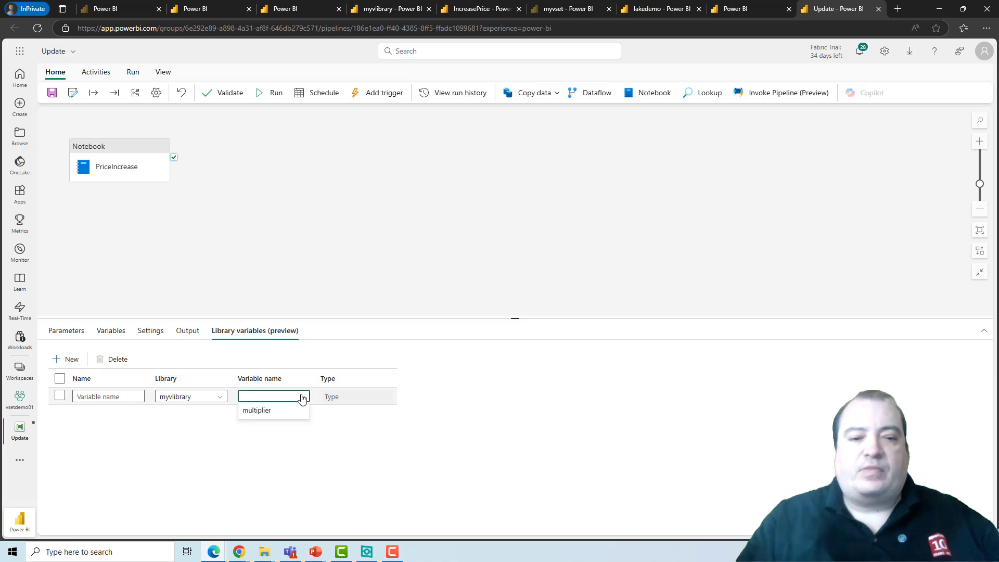
{"action": "left_click", "coordinate": [278, 411]}
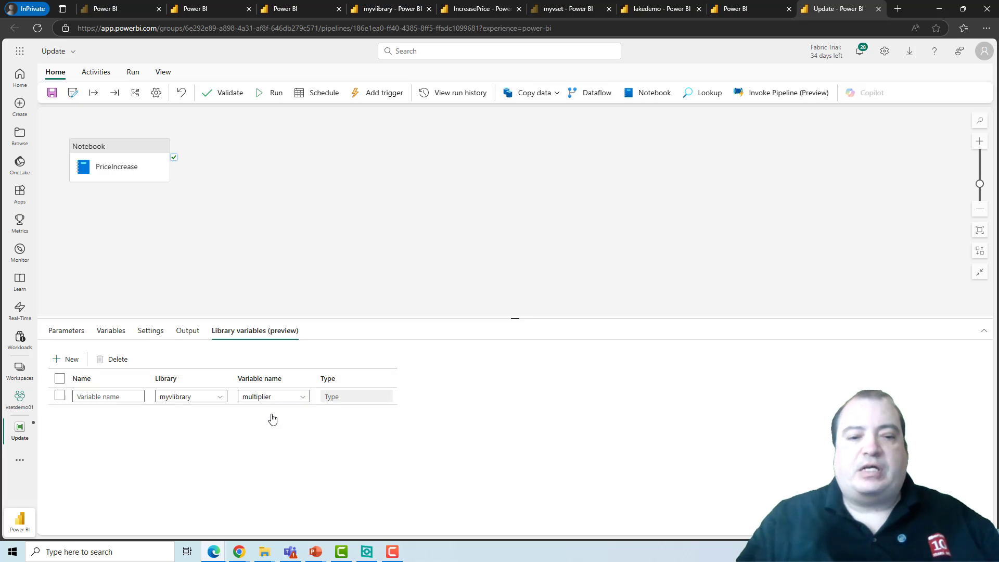
{"action": "left_click", "coordinate": [93, 397]}
{"action": "type", "text": "mu"}
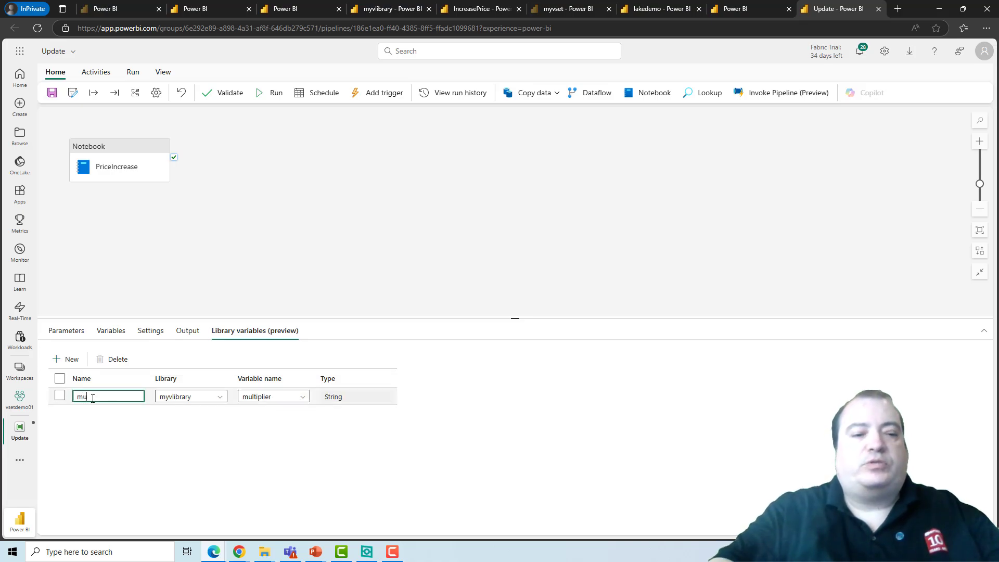
{"action": "type", "text": "ltipl"}
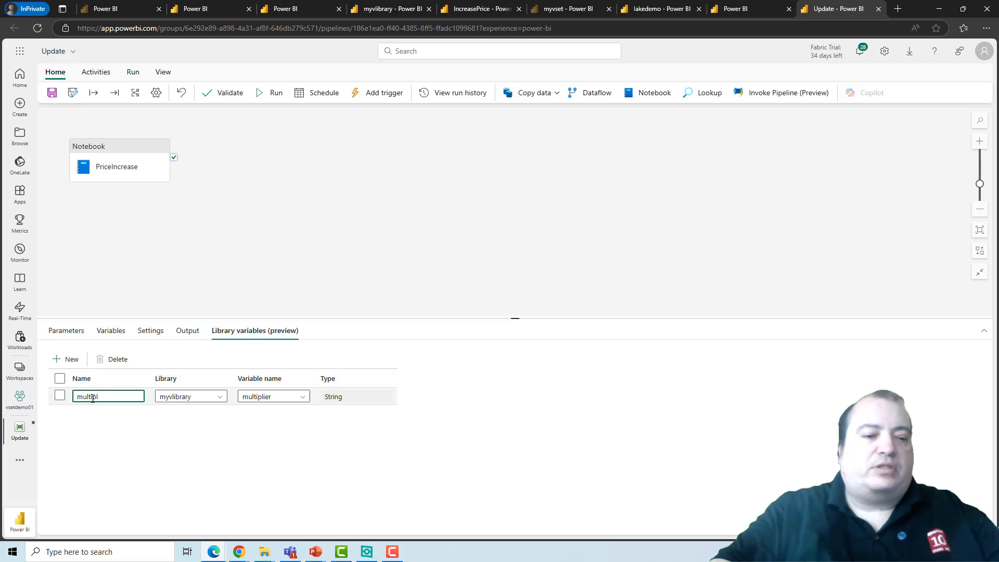
{"action": "type", "text": "eier"}
{"action": "left_click", "coordinate": [158, 447]}
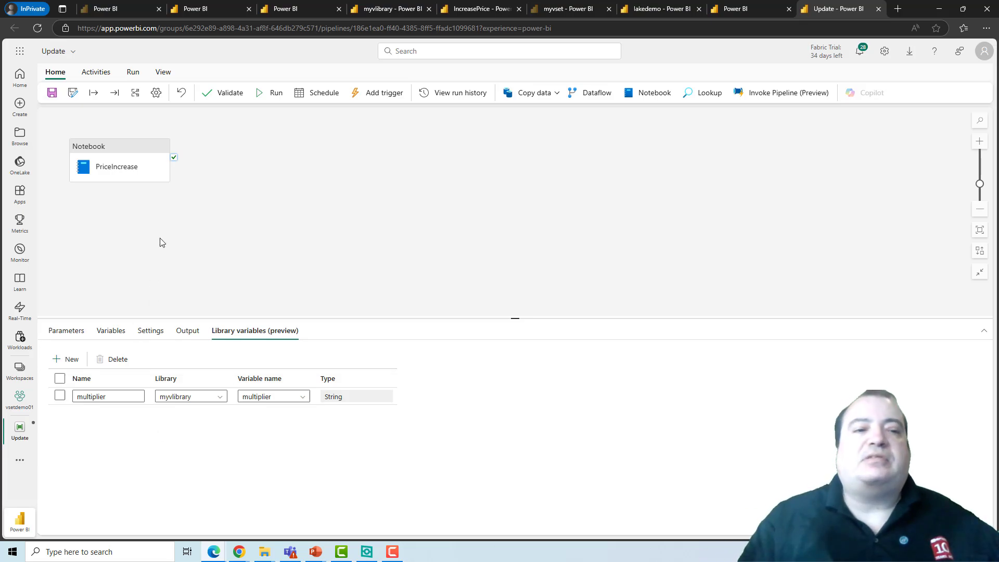
Step: Show the PriceIncrease activity's Settings with the Base parameters section expanded
{"action": "left_click", "coordinate": [116, 159]}
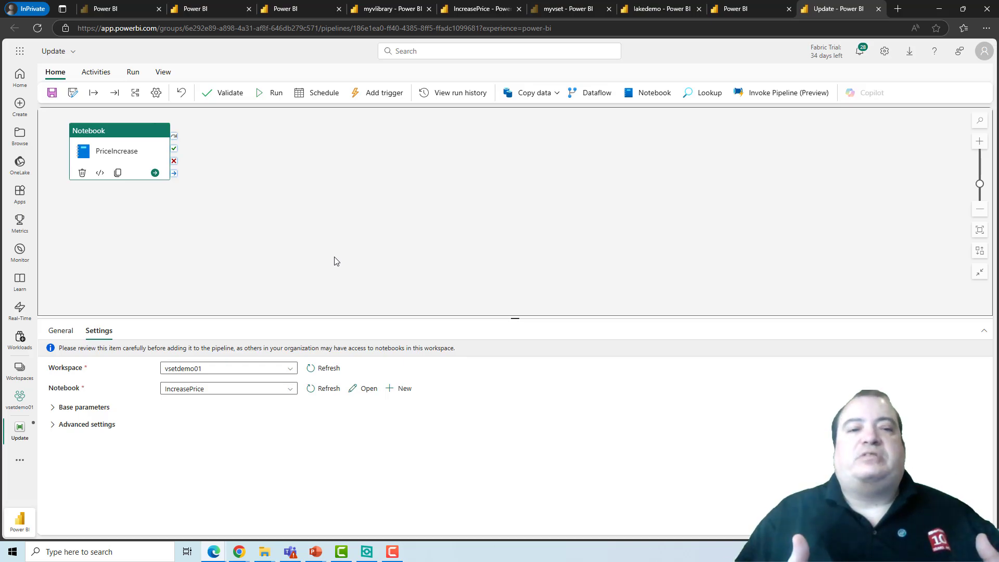
{"action": "left_click", "coordinate": [62, 330]}
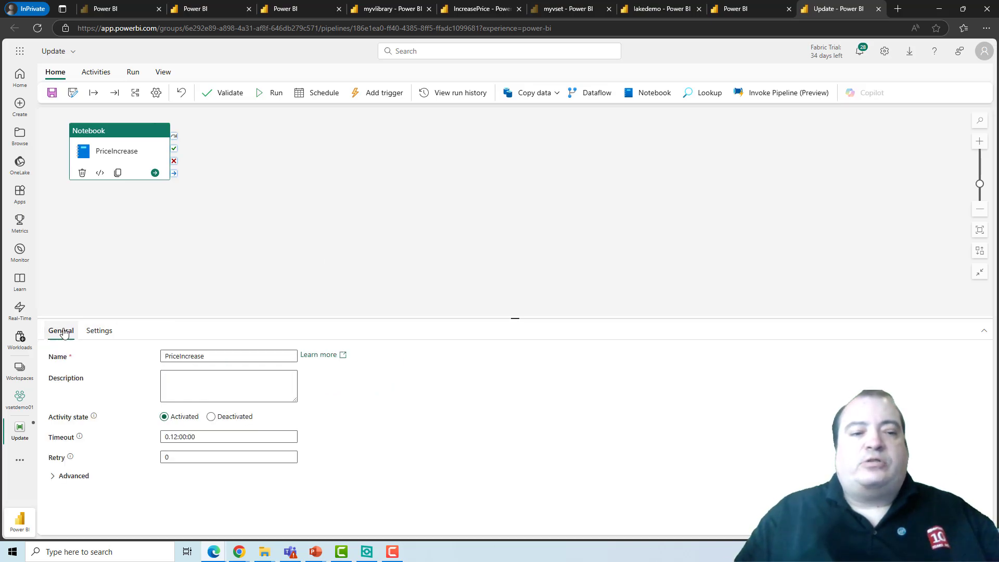
{"action": "left_click", "coordinate": [91, 334]}
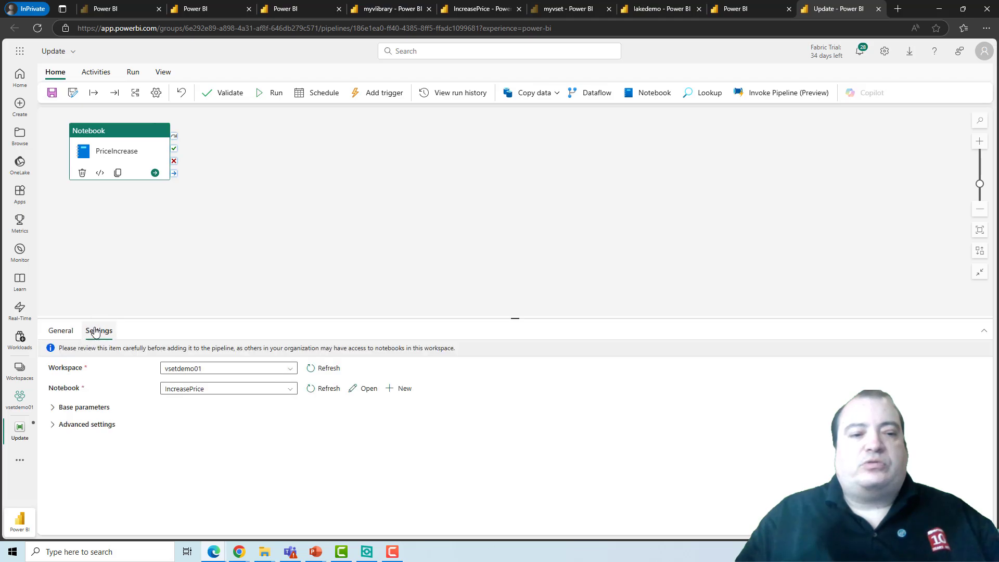
{"action": "left_click", "coordinate": [52, 408]}
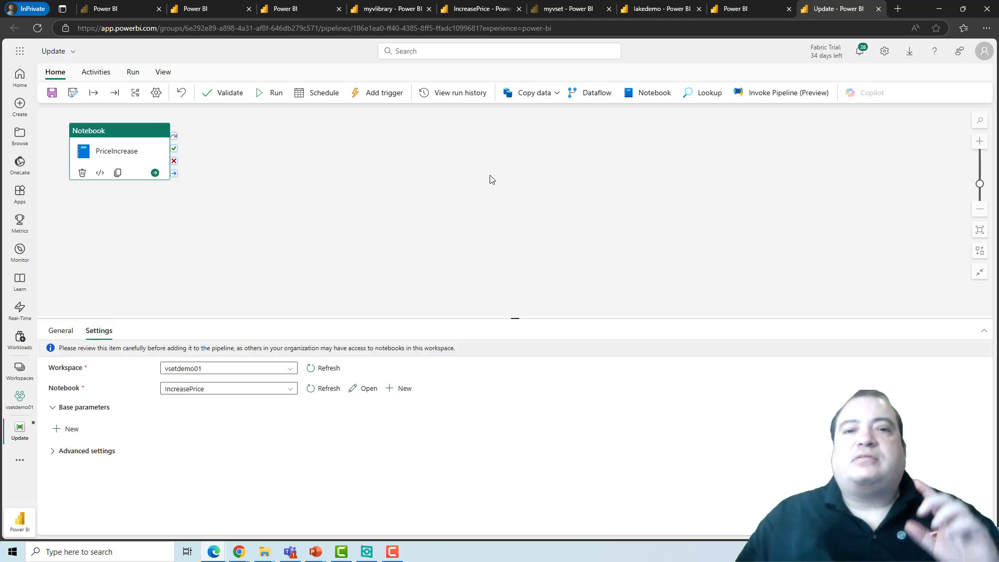
Step: Confirm the IncreasePrice notebook's variable is named multiplication, then go back to the Update pipeline
{"action": "left_click", "coordinate": [484, 7]}
{"action": "left_click", "coordinate": [351, 168]}
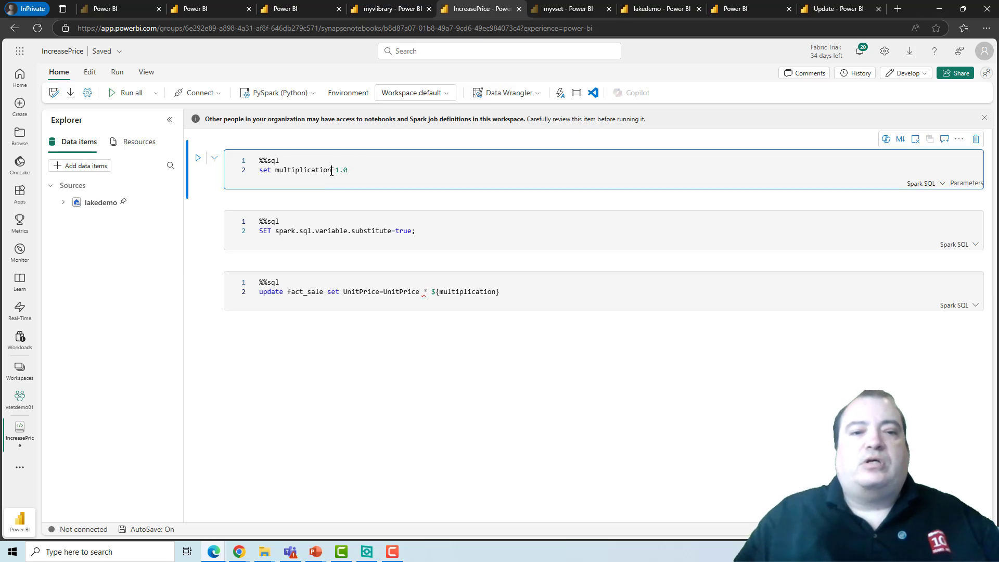
{"action": "double_click", "coordinate": [330, 171]}
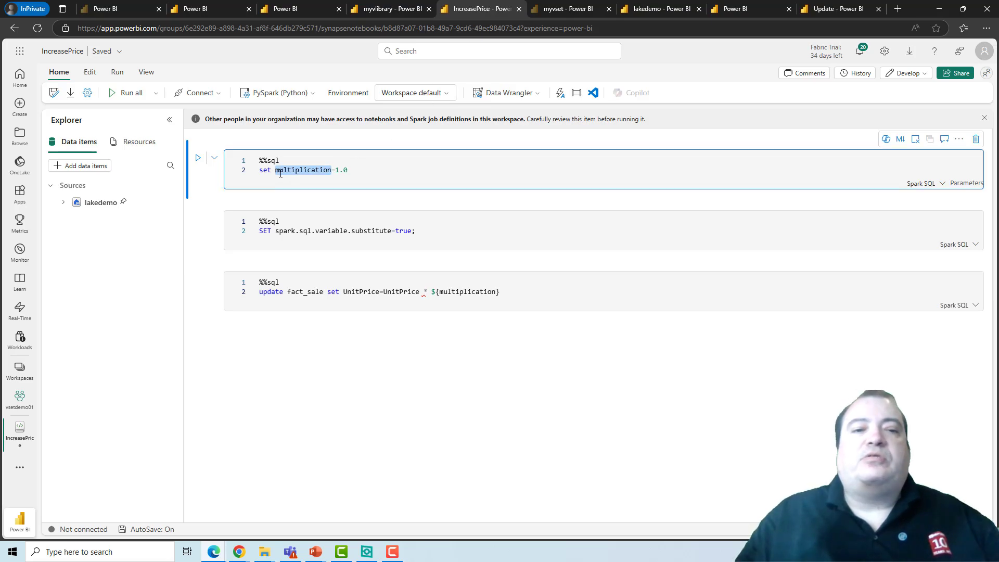
{"action": "left_click", "coordinate": [812, 7]}
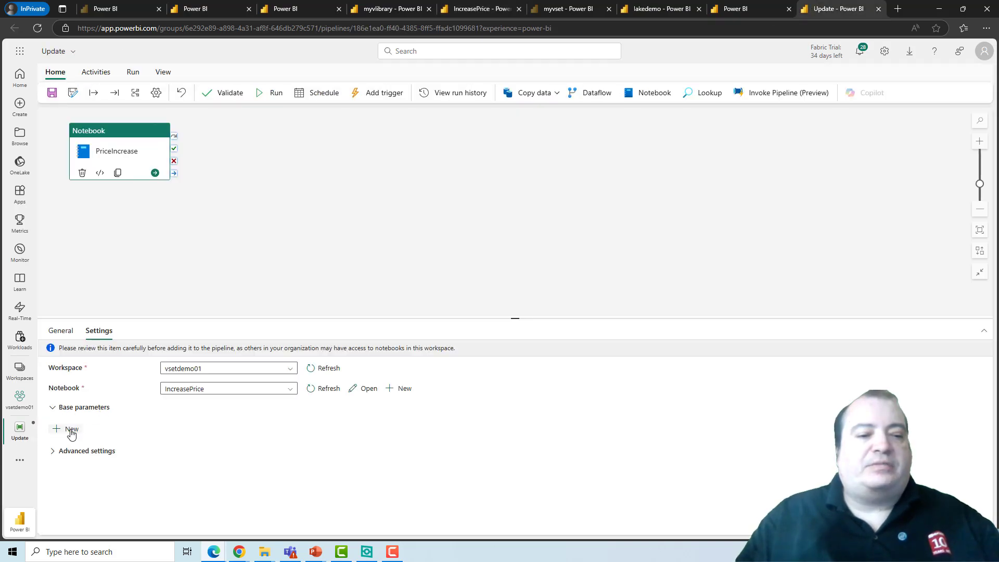
Step: Add base parameter multiplication of type Float to PriceIncrease and open Add dynamic content for its value
{"action": "left_click", "coordinate": [71, 428]}
{"action": "left_click", "coordinate": [113, 464]}
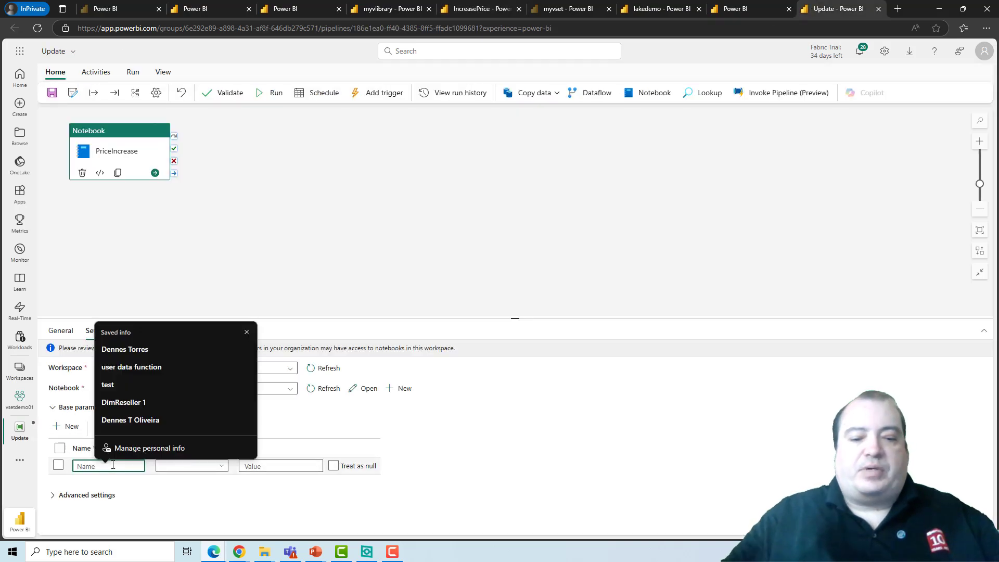
{"action": "type", "text": "multi"}
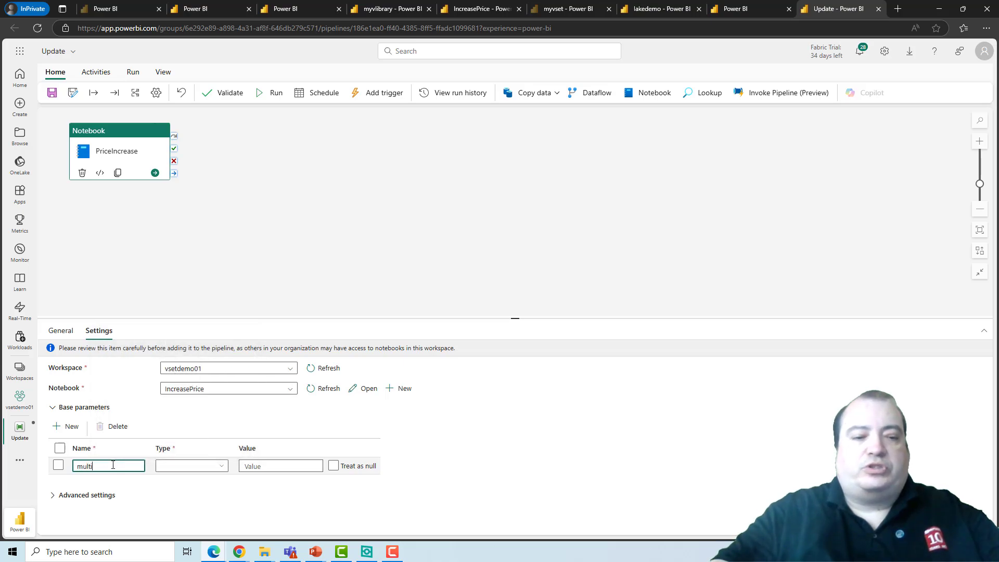
{"action": "type", "text": "plication"}
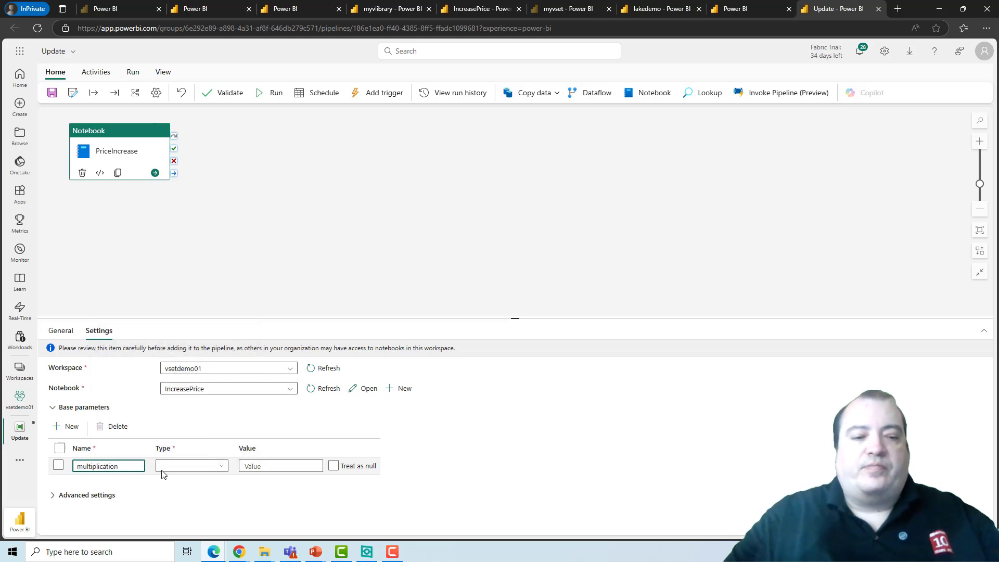
{"action": "left_click", "coordinate": [224, 469]}
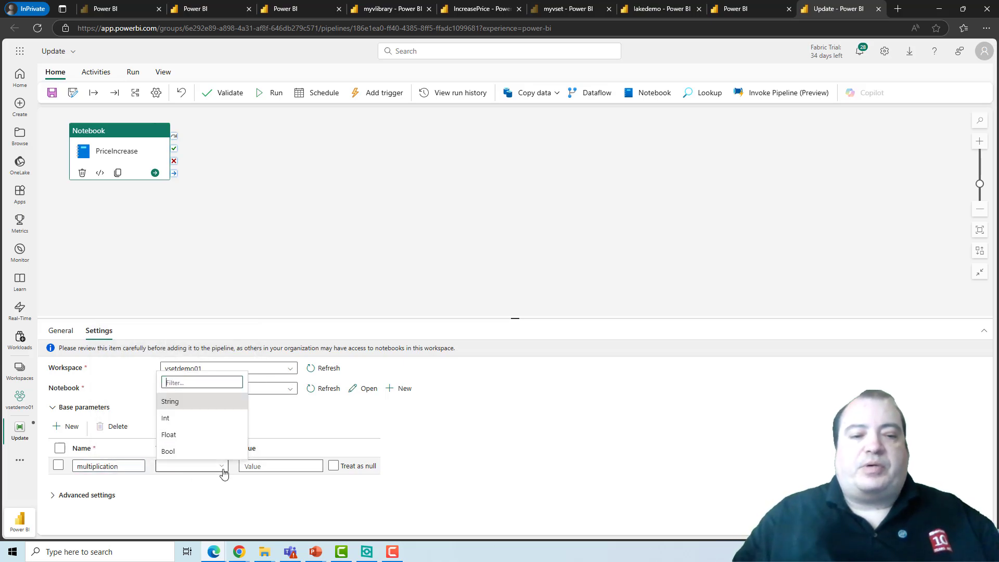
{"action": "left_click", "coordinate": [210, 436]}
{"action": "left_click", "coordinate": [265, 466]}
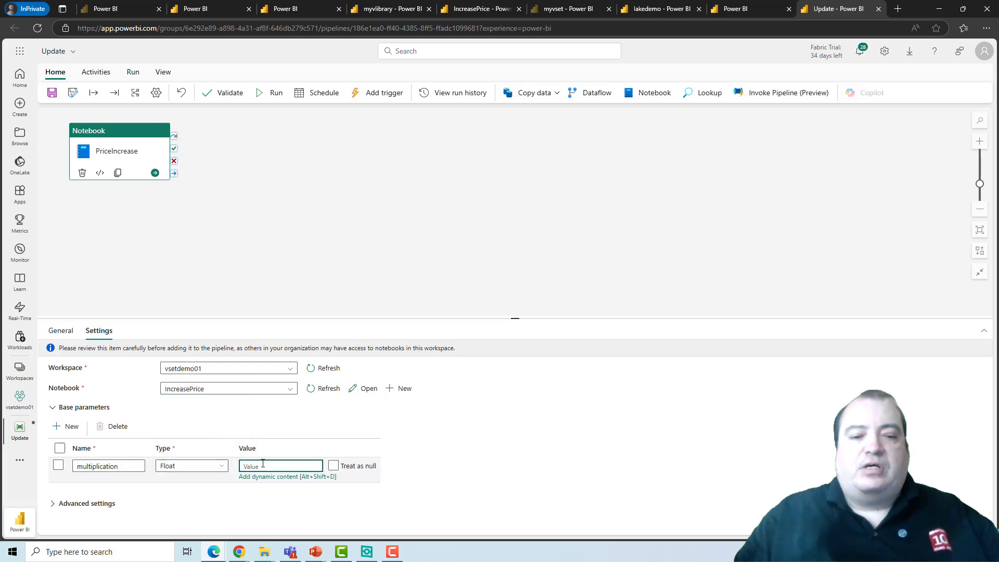
{"action": "left_click", "coordinate": [270, 477]}
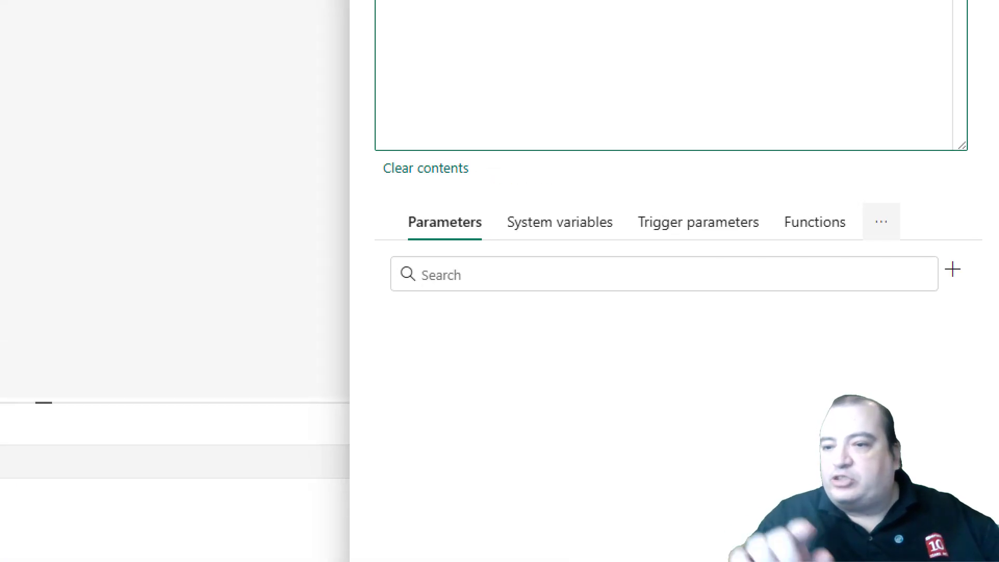
Step: Insert the multiplier library variable reference into the expression
{"action": "left_click", "coordinate": [881, 222]}
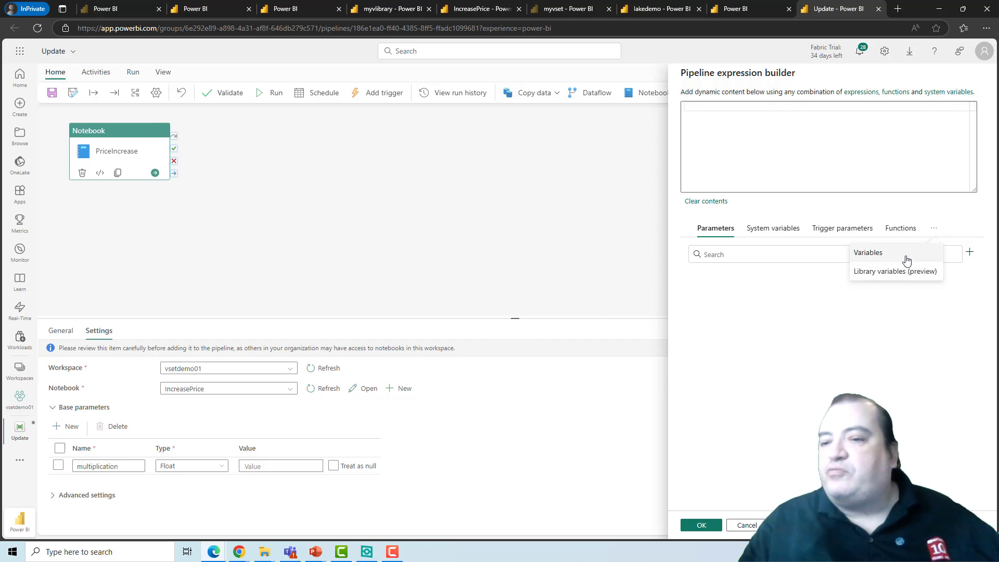
{"action": "left_click", "coordinate": [901, 272]}
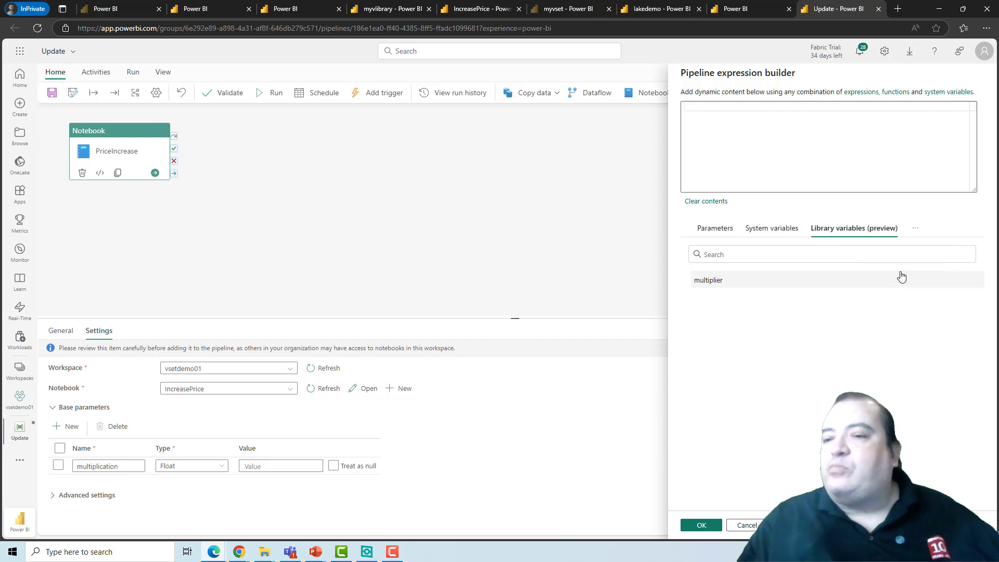
{"action": "left_click", "coordinate": [714, 284]}
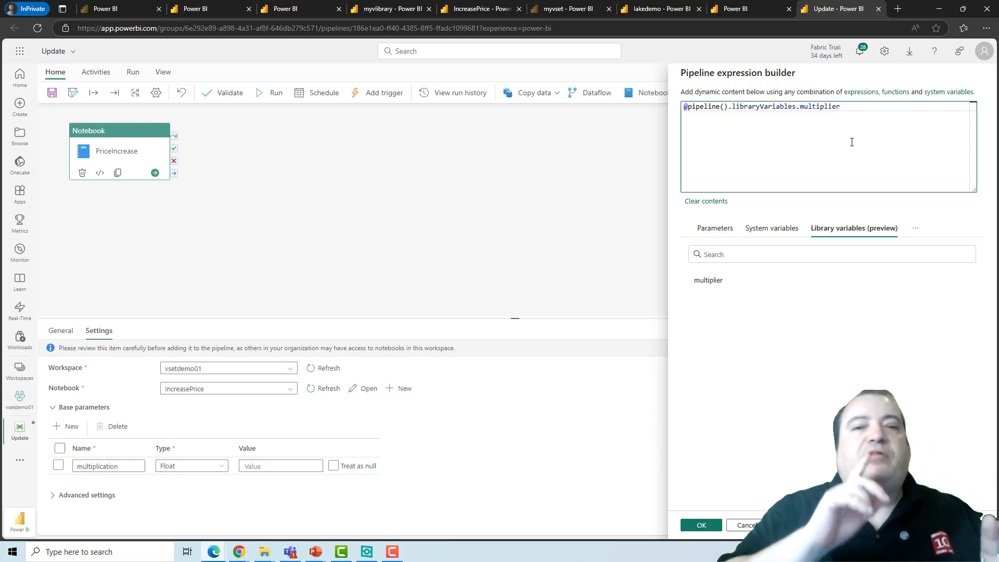
Step: Wrap the variable reference in float(), accept the expression, and save the pipeline
{"action": "left_click", "coordinate": [692, 109]}
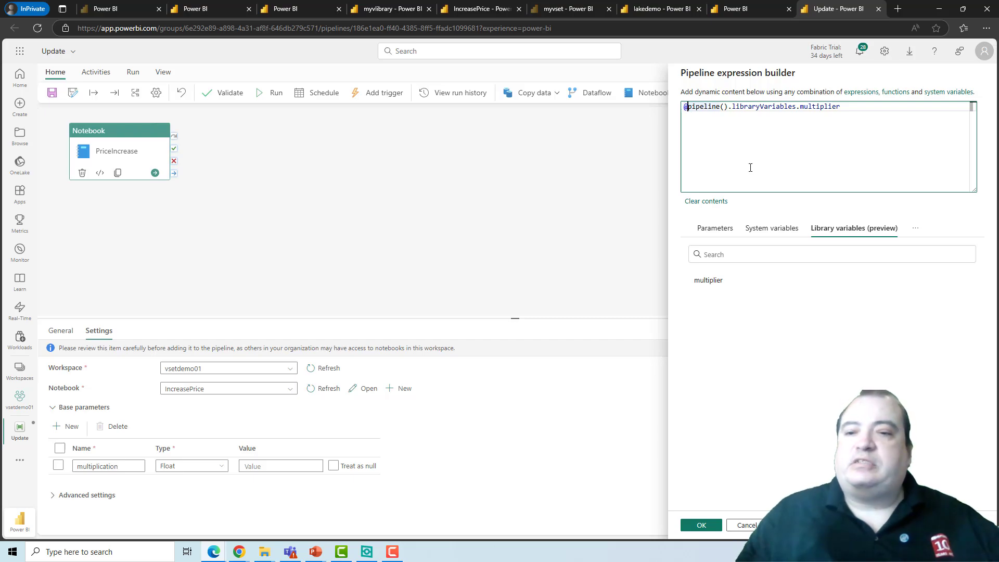
{"action": "left_click", "coordinate": [916, 233]}
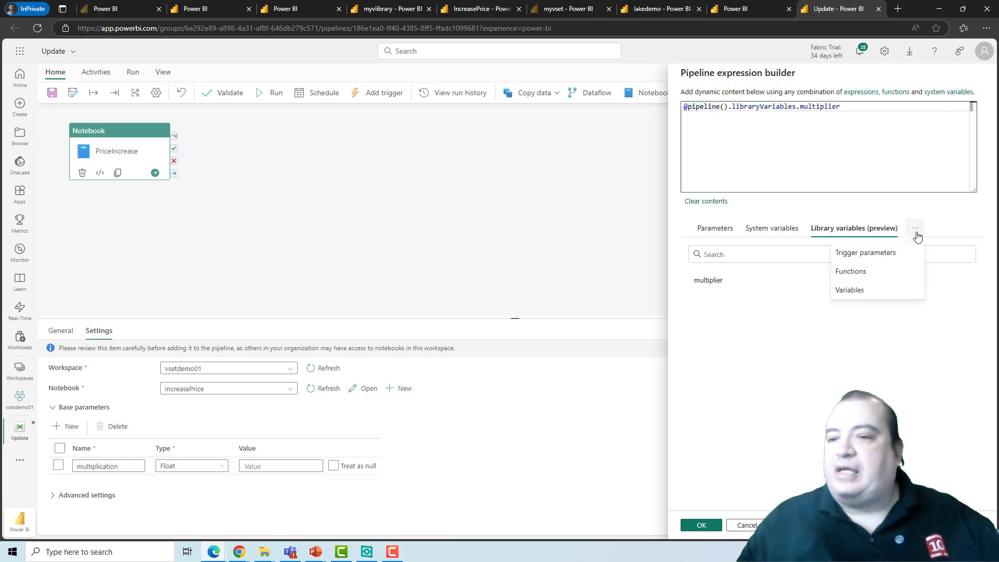
{"action": "left_click", "coordinate": [881, 272]}
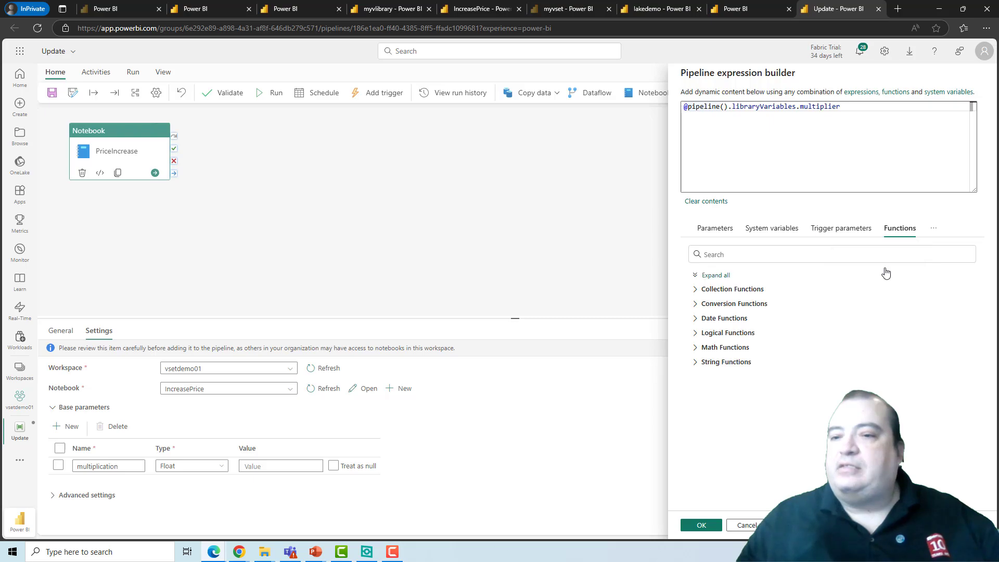
{"action": "left_click", "coordinate": [697, 305]}
{"action": "scroll", "coordinate": [978, 358], "scroll_direction": "down", "scroll_amount": 3}
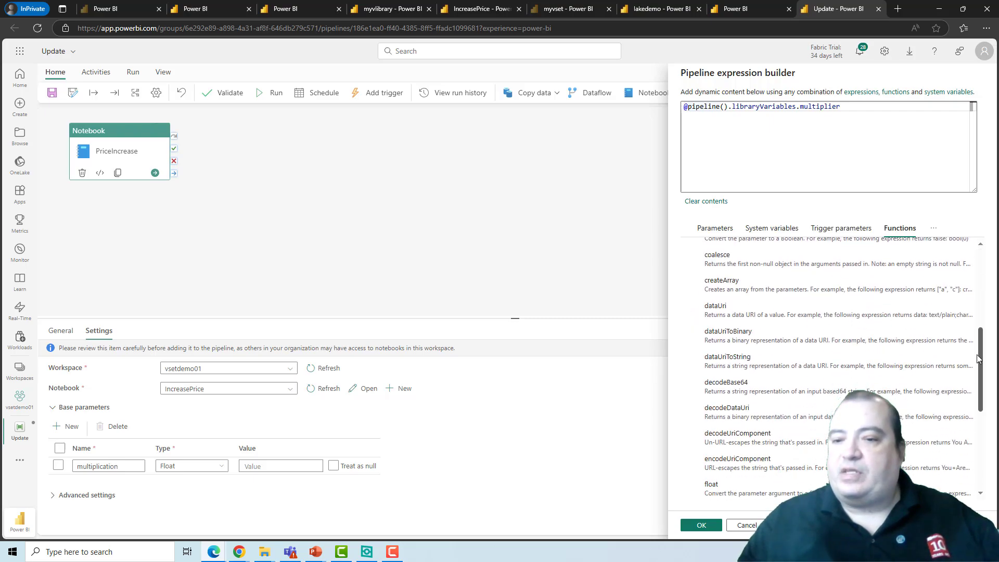
{"action": "left_click_drag", "start_coordinate": [976, 359], "coordinate": [974, 412]}
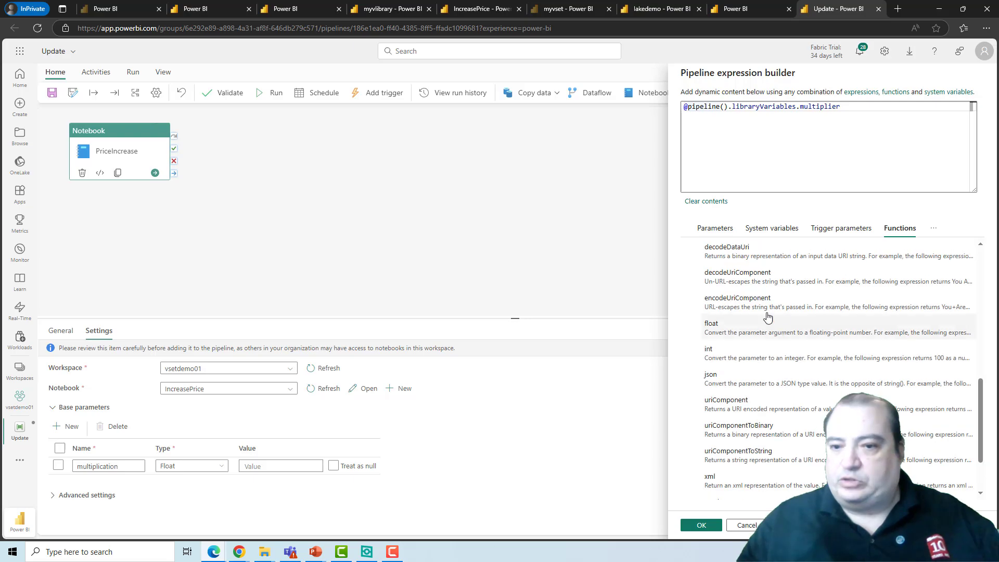
{"action": "left_click", "coordinate": [767, 319]}
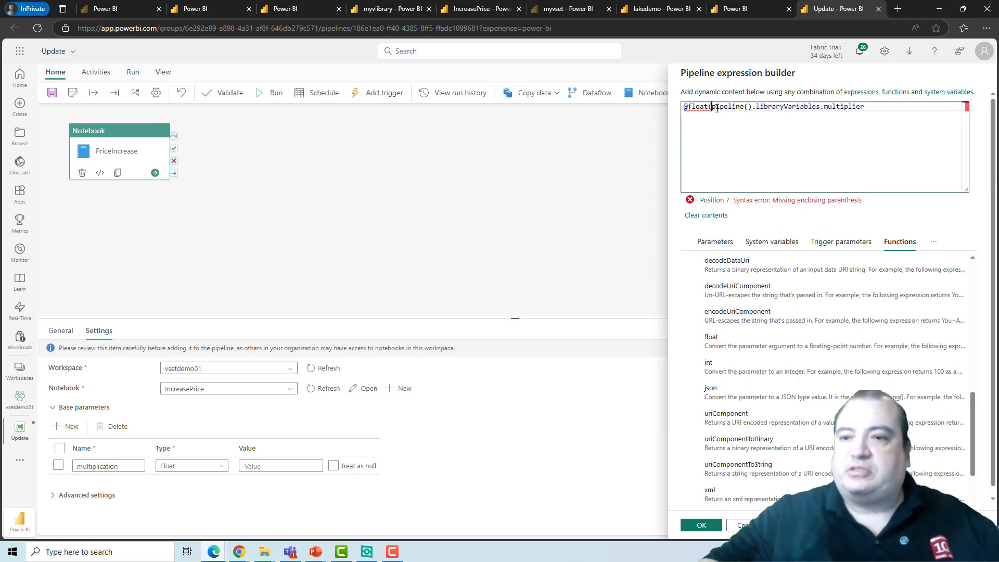
{"action": "type", "text": ")"}
{"action": "left_click", "coordinate": [701, 525]}
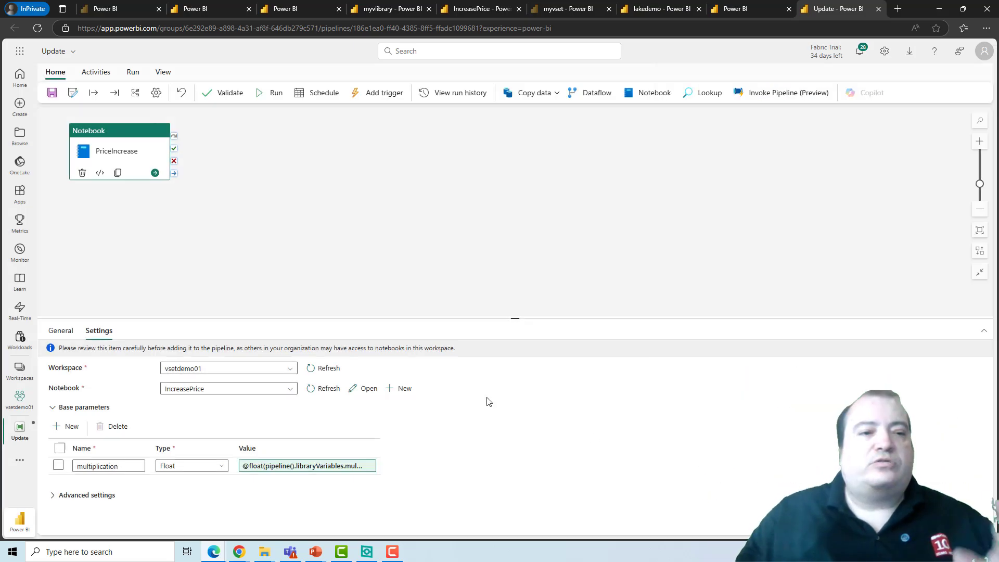
{"action": "left_click", "coordinate": [52, 92]}
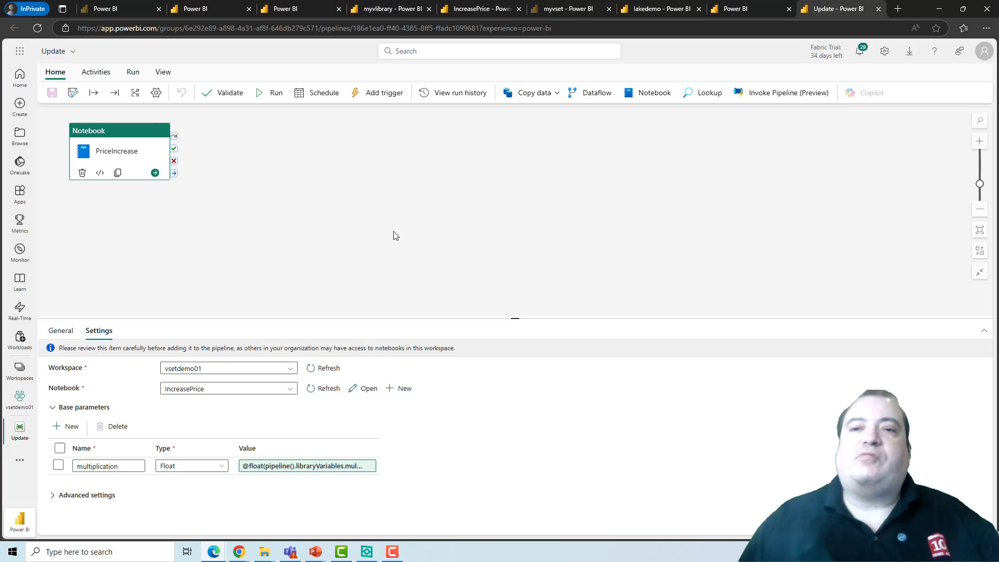
{"action": "left_click", "coordinate": [835, 8]}
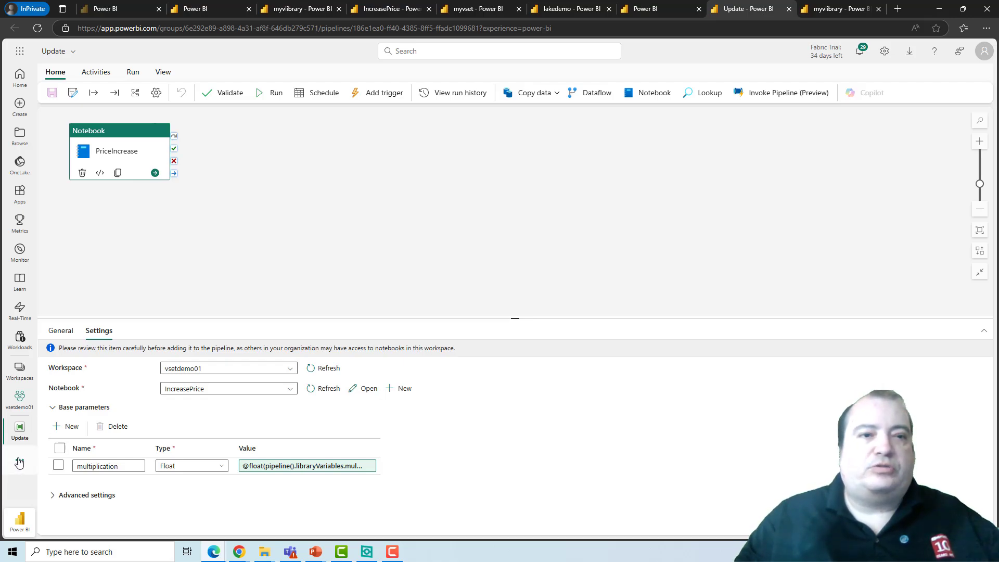
Step: In the vsetpipe deployment pipeline, compare Development items against the Test stage
{"action": "left_click", "coordinate": [190, 10]}
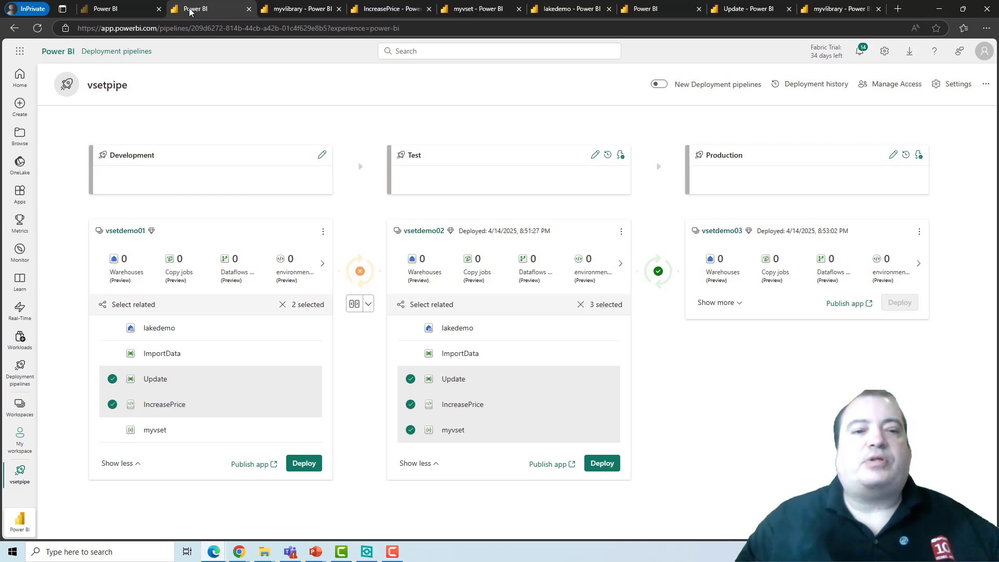
{"action": "left_click", "coordinate": [369, 308]}
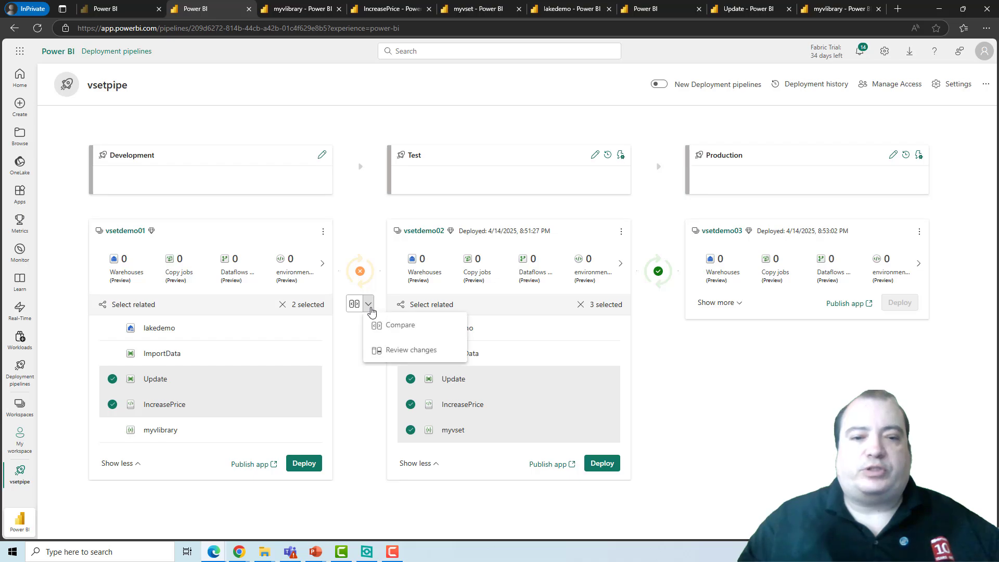
{"action": "left_click", "coordinate": [375, 325]}
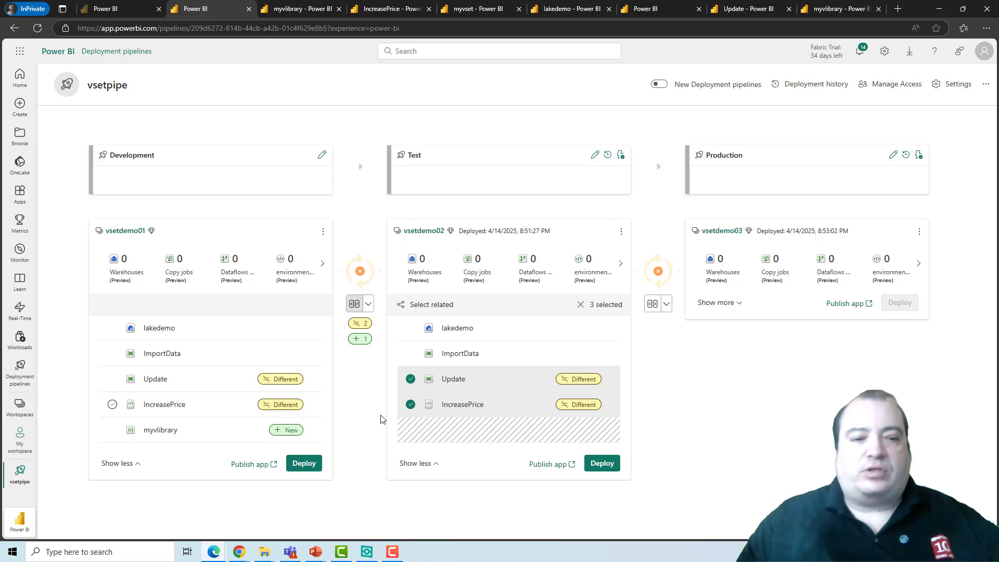
Step: Deploy Update, IncreasePrice and myvlibrary to Test and view the vsetdemo02 workspace
{"action": "left_click", "coordinate": [112, 379]}
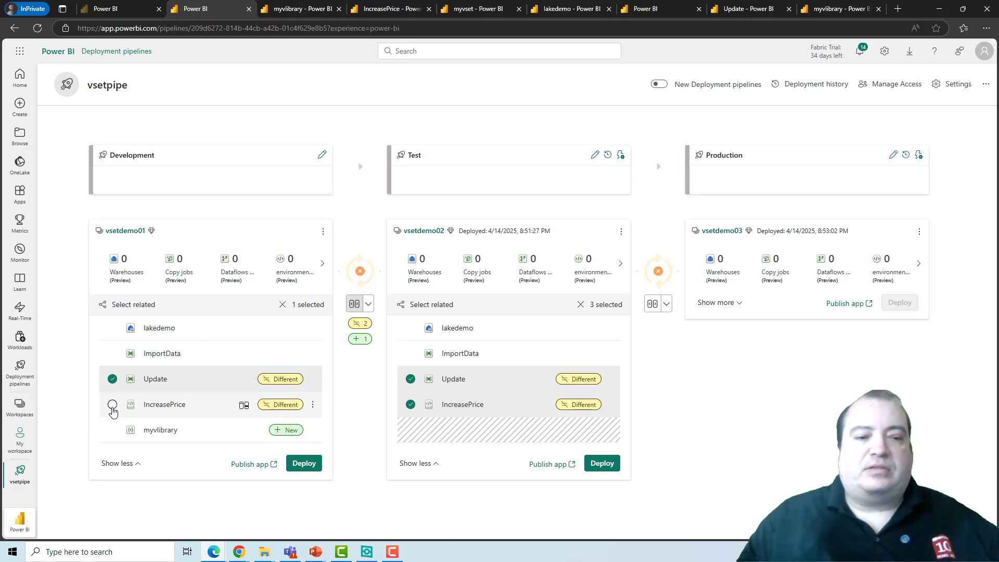
{"action": "left_click", "coordinate": [112, 405]}
{"action": "left_click", "coordinate": [112, 430]}
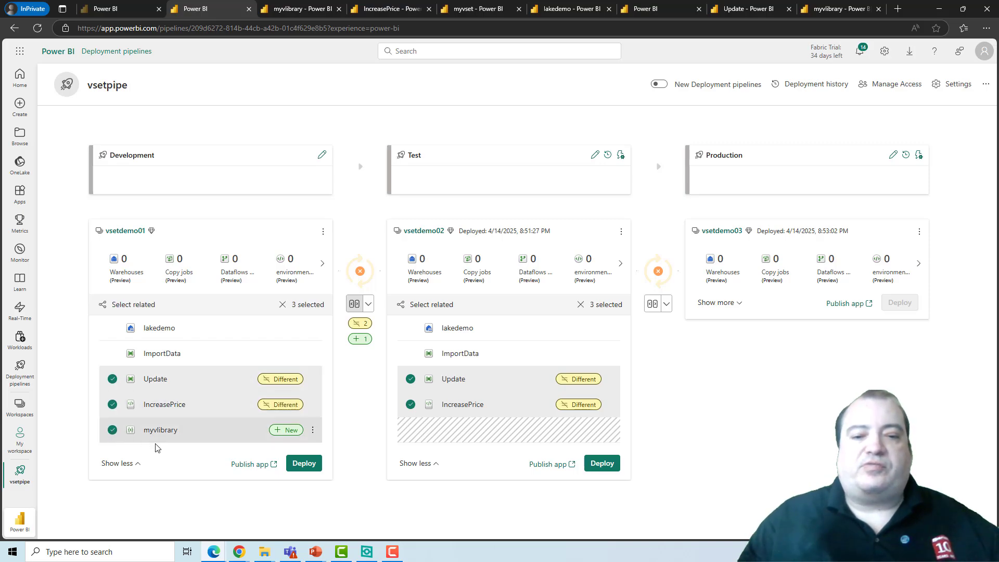
{"action": "left_click", "coordinate": [304, 463]}
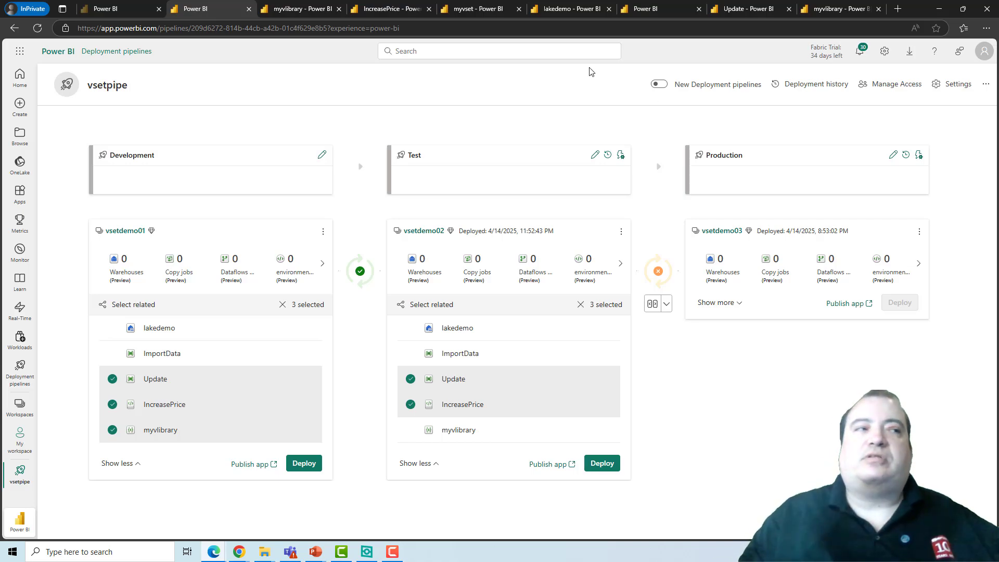
{"action": "key", "text": "ctrl+shift+Tab"}
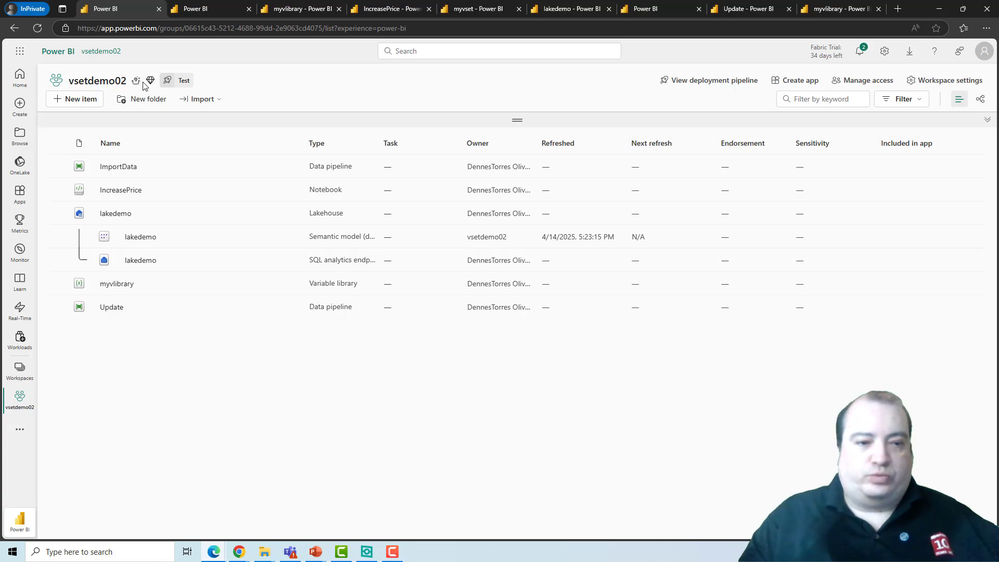
Step: In vsetdemo02's myvlibrary, set the TEST value set as active and save the library
{"action": "left_click", "coordinate": [111, 285]}
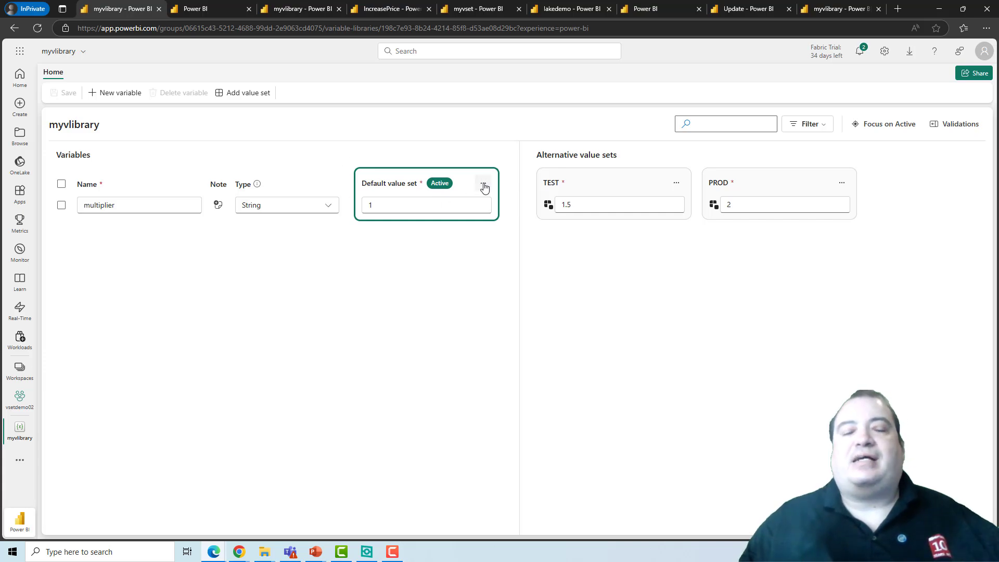
{"action": "left_click", "coordinate": [676, 184]}
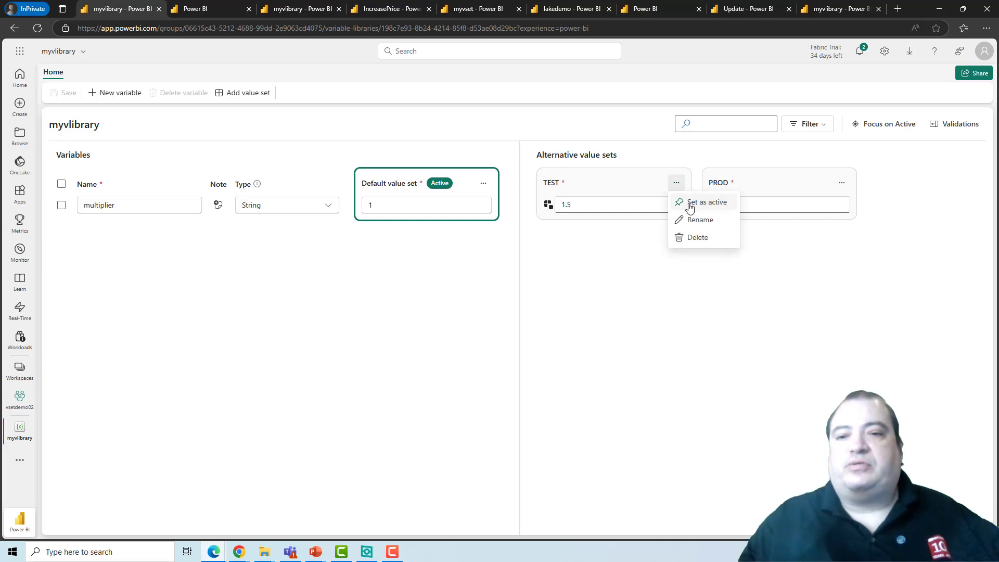
{"action": "left_click", "coordinate": [688, 204]}
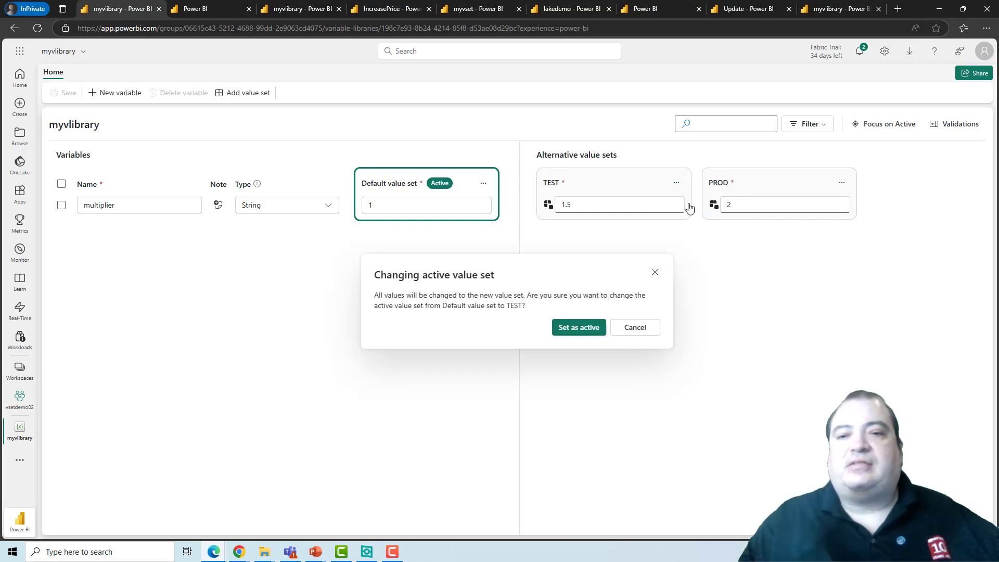
{"action": "left_click", "coordinate": [578, 328]}
{"action": "left_click", "coordinate": [65, 92]}
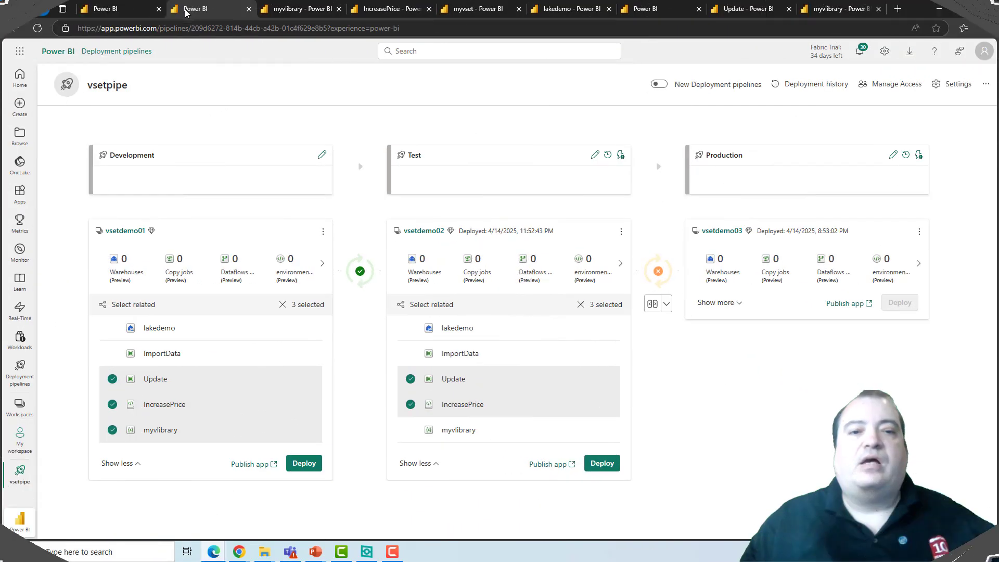
Step: Check the Test stage deployment rules, then run vsetdemo02's Update pipeline
{"action": "left_click", "coordinate": [621, 158]}
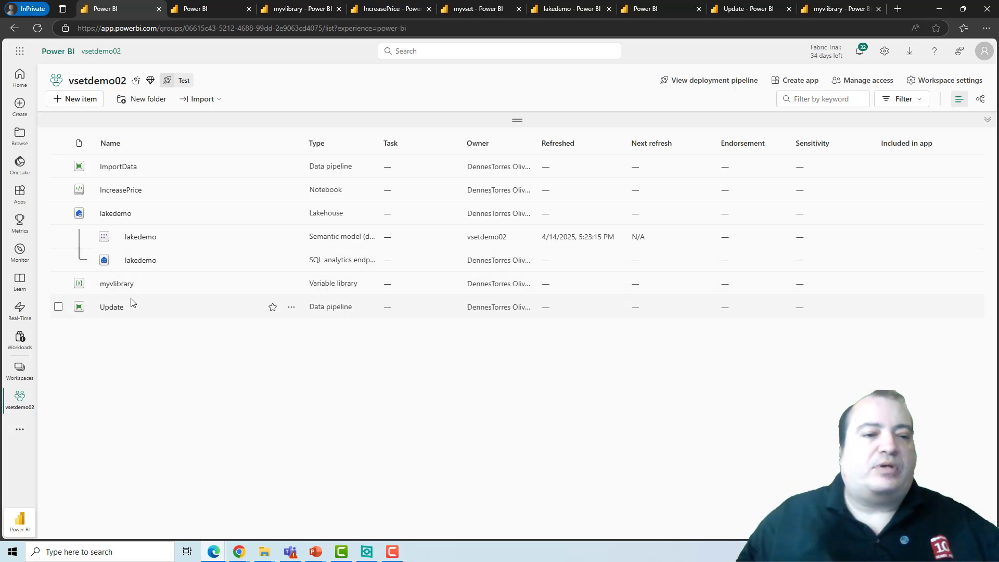
{"action": "left_click", "coordinate": [110, 308]}
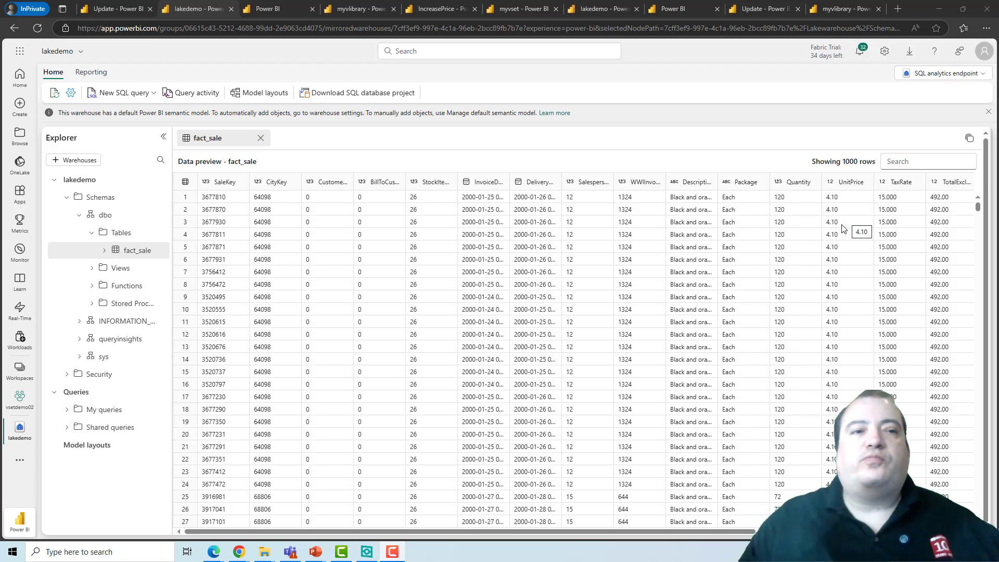
{"action": "left_click", "coordinate": [118, 9]}
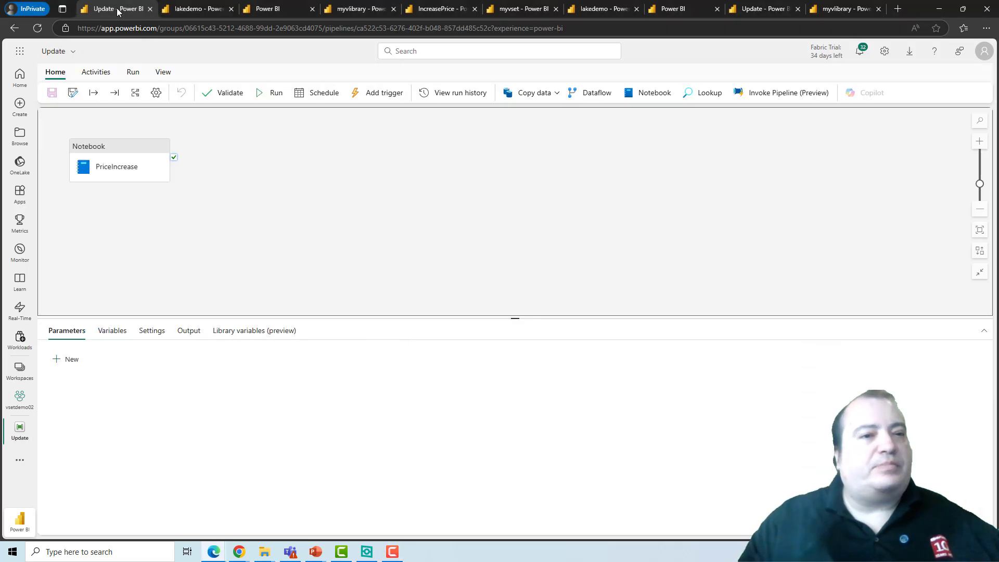
{"action": "left_click", "coordinate": [270, 96]}
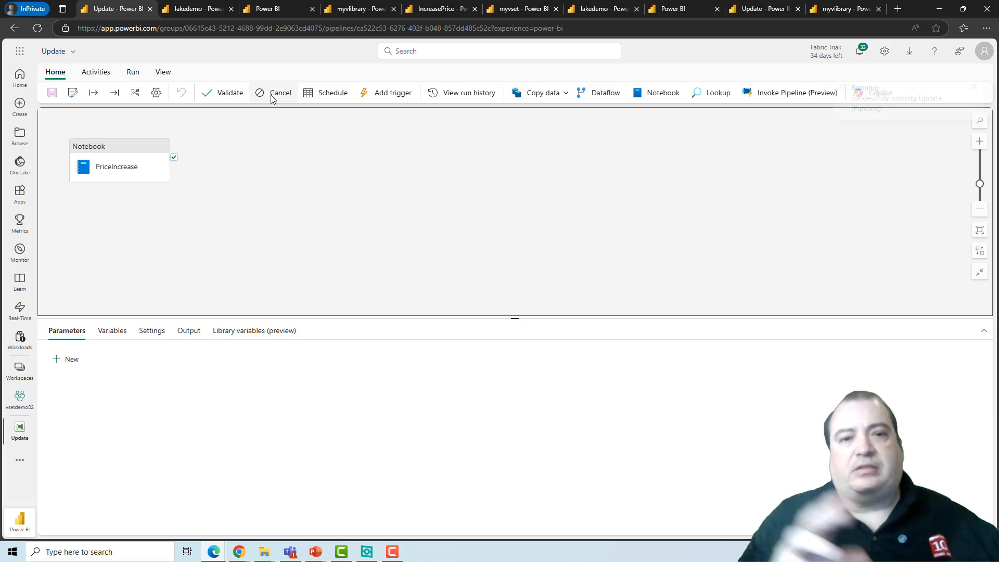
{"action": "left_click", "coordinate": [290, 9]}
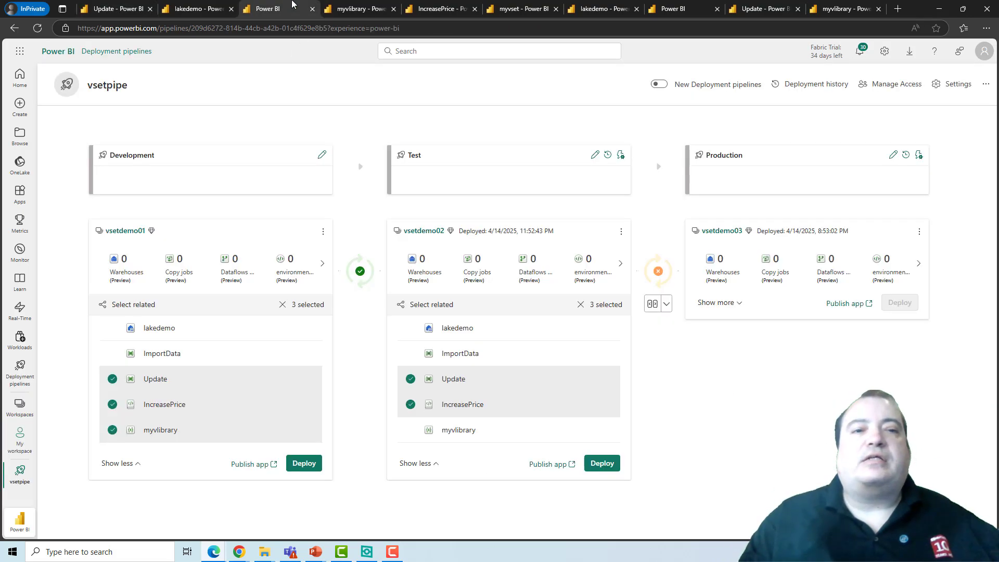
Step: Compare Test with Production and deploy the Test items plus myvlibrary to Production
{"action": "left_click", "coordinate": [650, 309]}
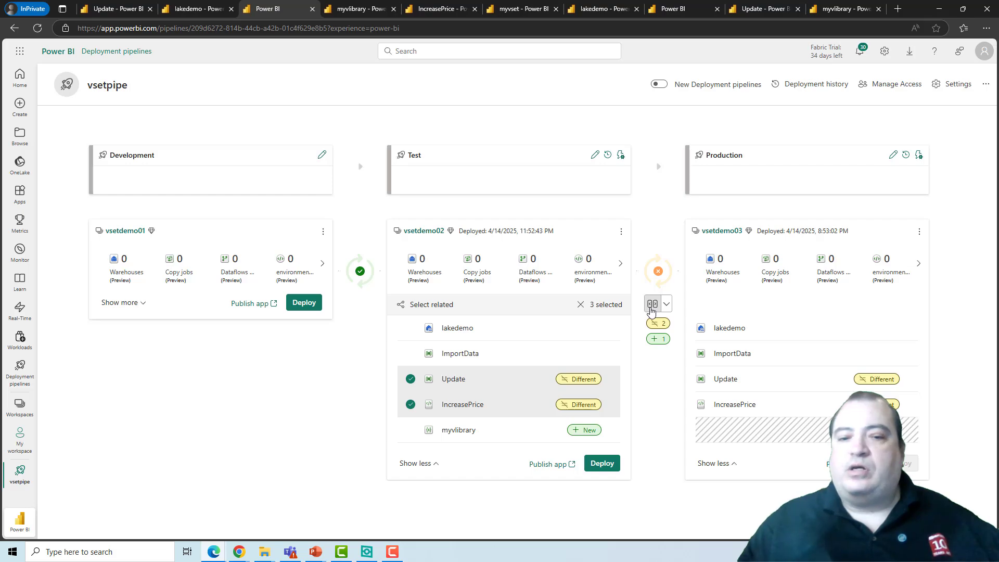
{"action": "left_click", "coordinate": [410, 431]}
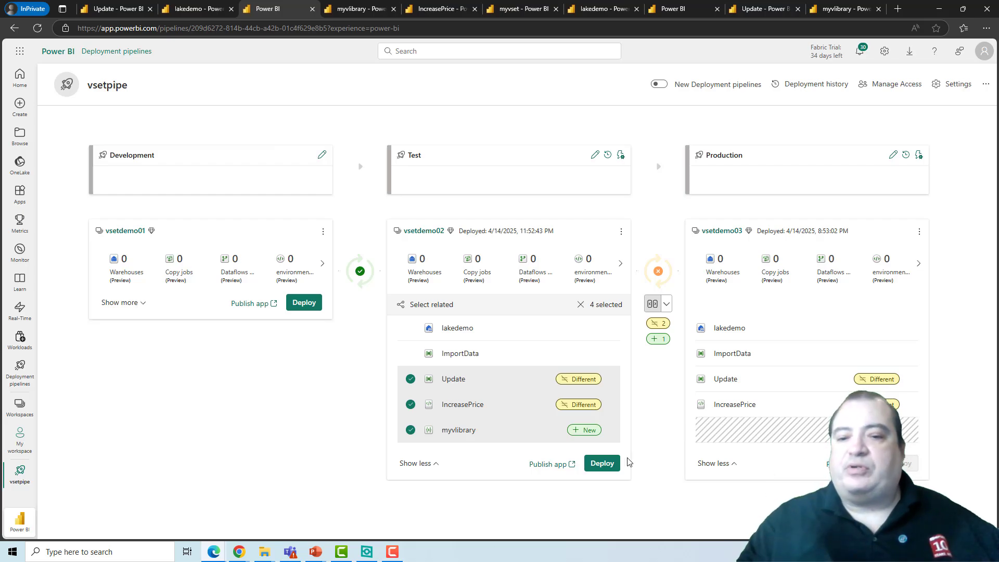
{"action": "left_click", "coordinate": [609, 465]}
{"action": "left_click", "coordinate": [540, 373]}
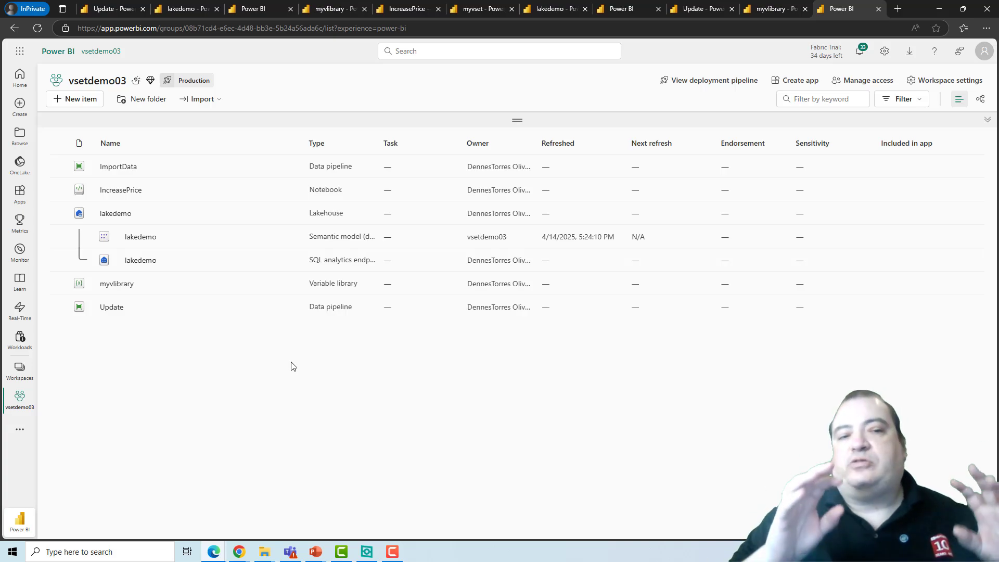
Step: Activate and save the PROD value set in vsetdemo03's myvlibrary, then open its Update pipeline
{"action": "left_click", "coordinate": [123, 286]}
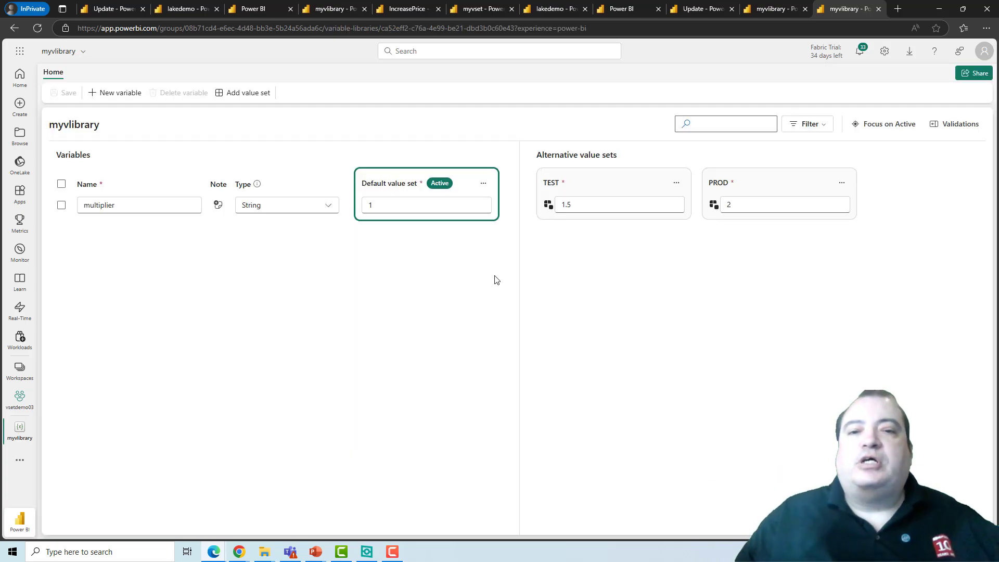
{"action": "left_click", "coordinate": [842, 183]}
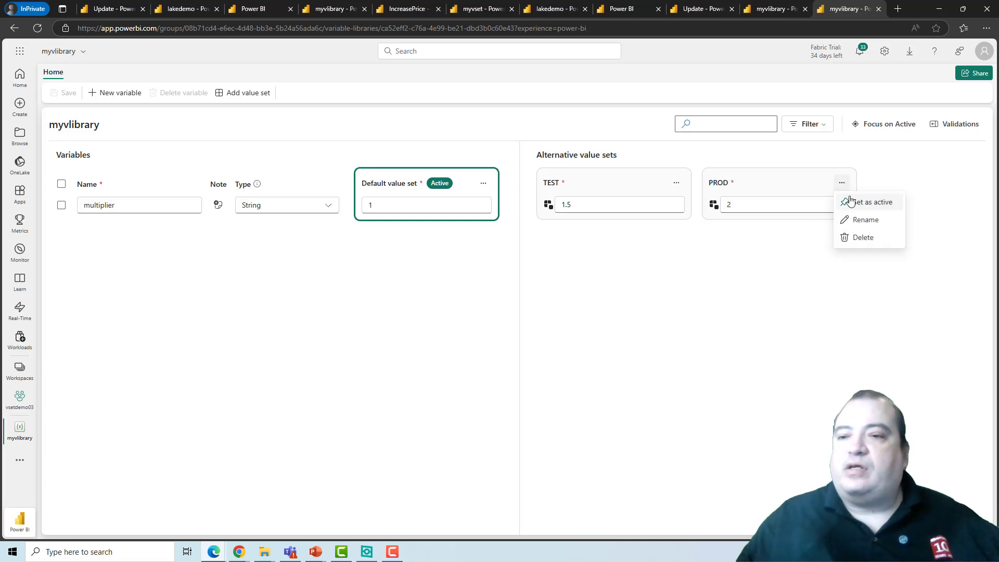
{"action": "left_click", "coordinate": [853, 202]}
{"action": "left_click", "coordinate": [568, 332]}
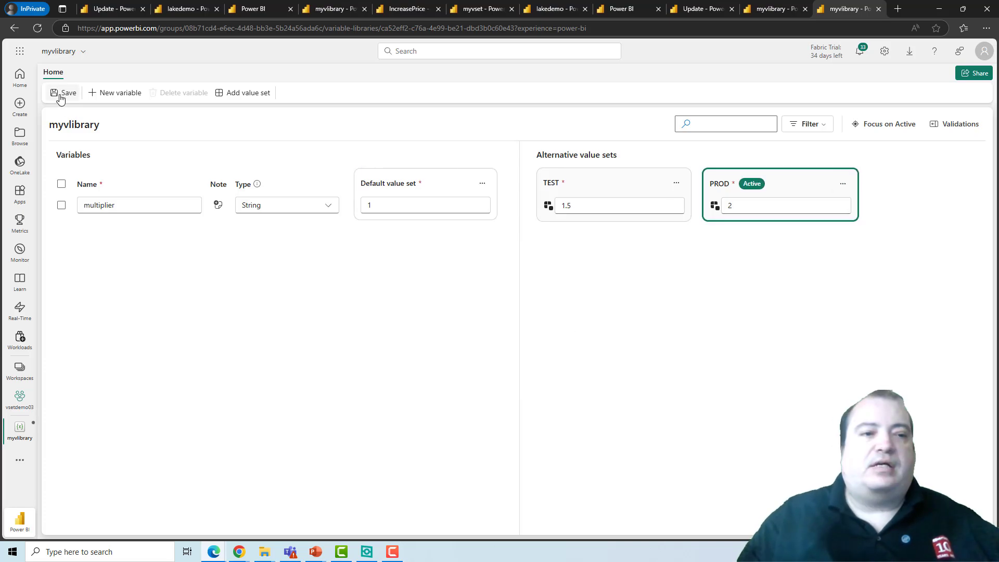
{"action": "left_click", "coordinate": [58, 94]}
{"action": "left_click", "coordinate": [577, 332]}
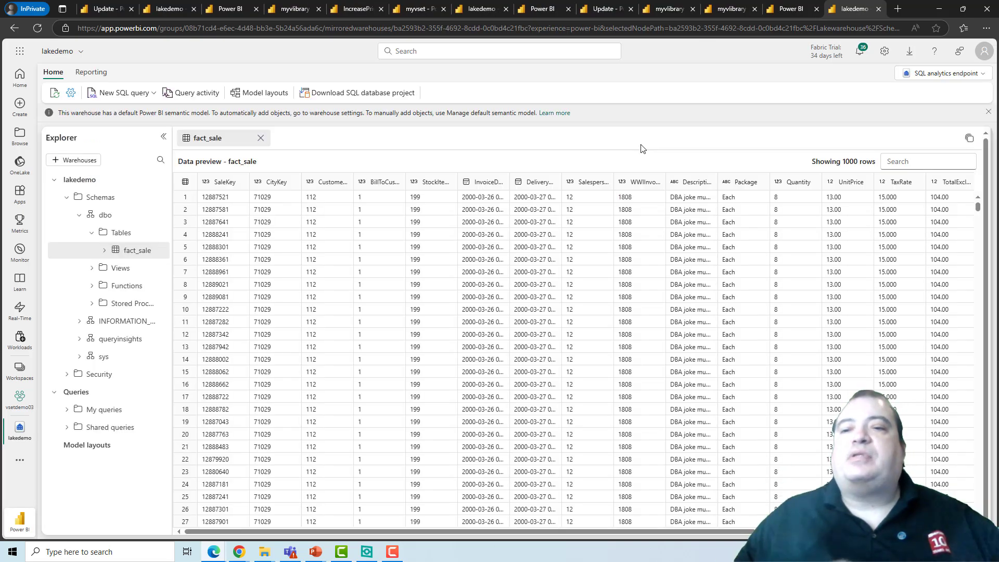
{"action": "left_click", "coordinate": [790, 9]}
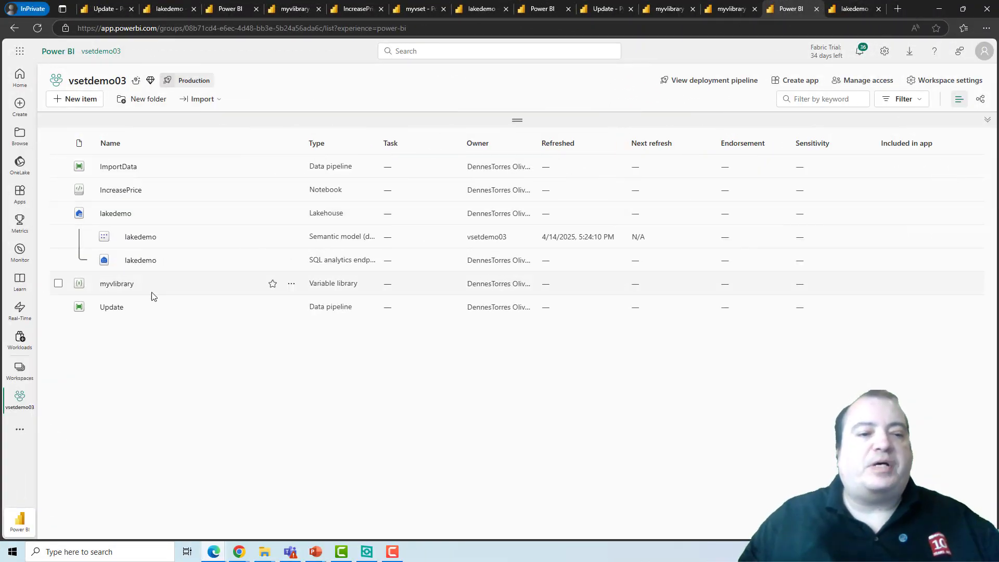
{"action": "left_click", "coordinate": [110, 308]}
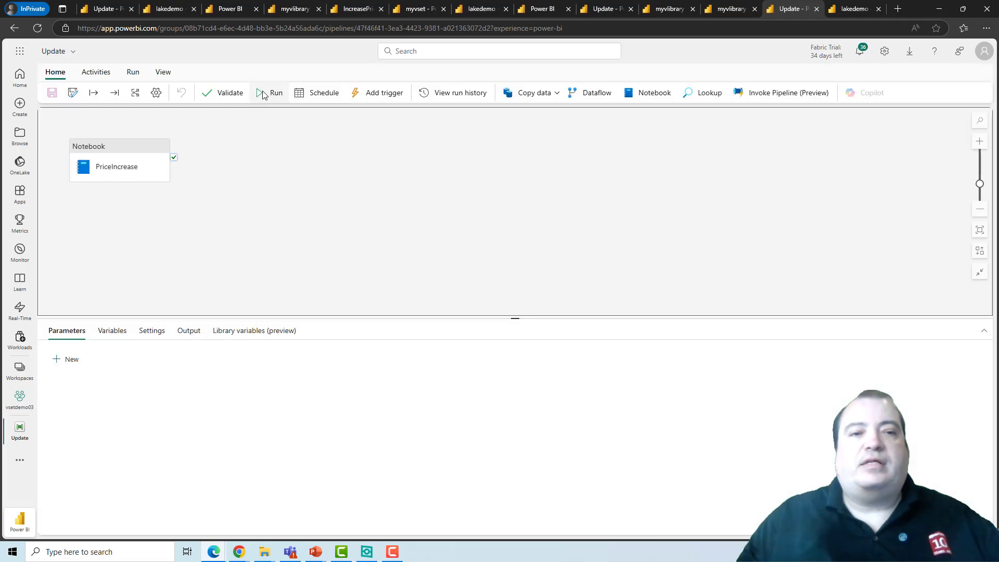
Step: Run the Production Update pipeline, then show the What's Missing slide's first point
{"action": "left_click", "coordinate": [266, 92]}
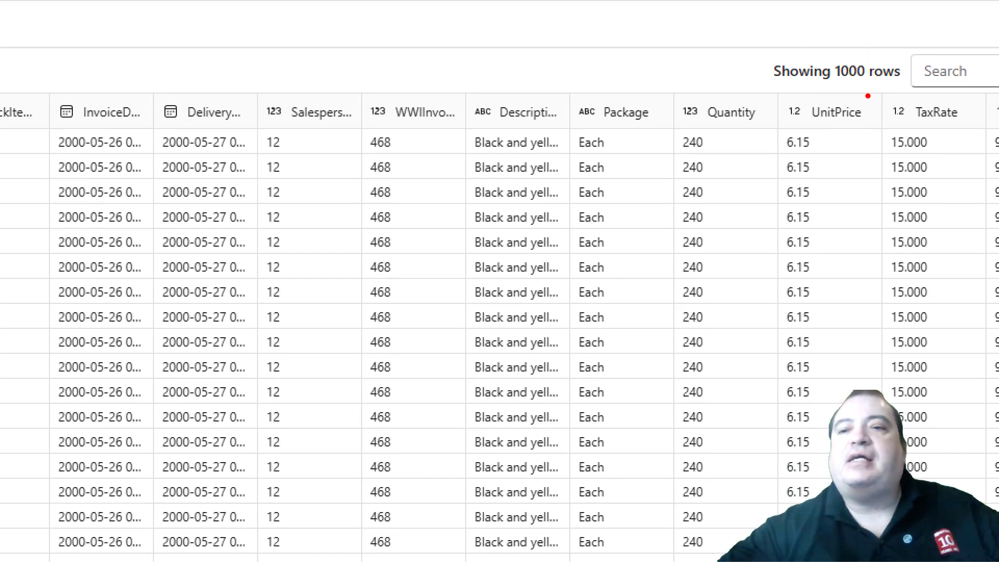
{"action": "mouse_move", "coordinate": [868, 95]}
{"action": "left_mouse_down"}
{"action": "mouse_move", "coordinate": [763, 147]}
{"action": "mouse_move", "coordinate": [758, 283]}
{"action": "mouse_move", "coordinate": [811, 378]}
{"action": "mouse_move", "coordinate": [894, 266]}
{"action": "mouse_move", "coordinate": [863, 90]}
{"action": "left_mouse_up"}
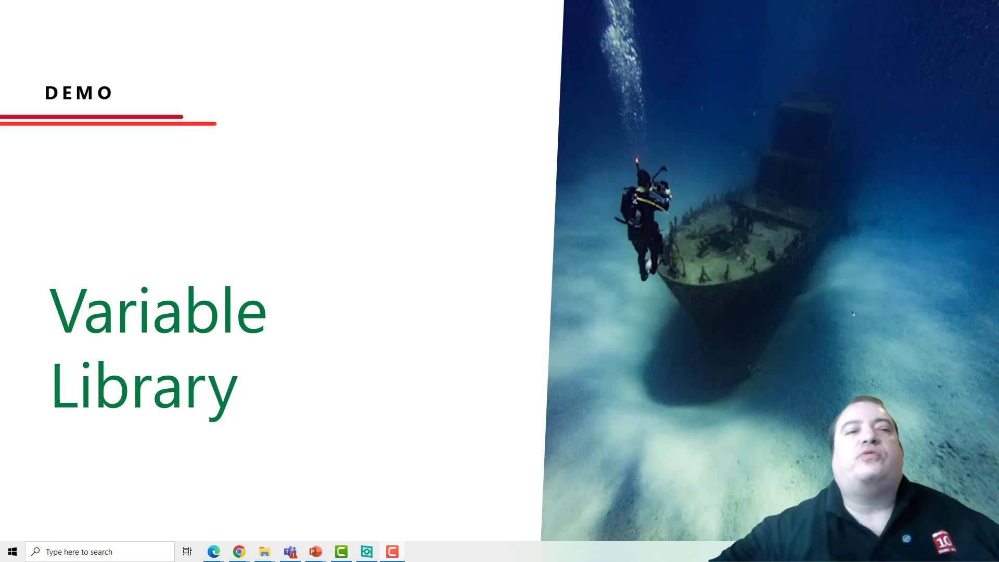
{"action": "left_click", "coordinate": [258, 374]}
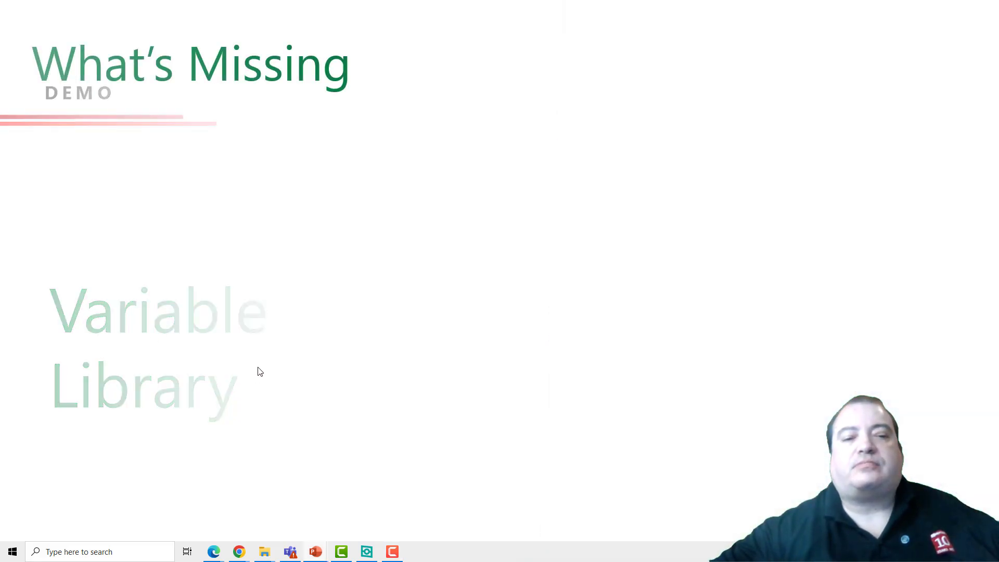
{"action": "left_click", "coordinate": [174, 353]}
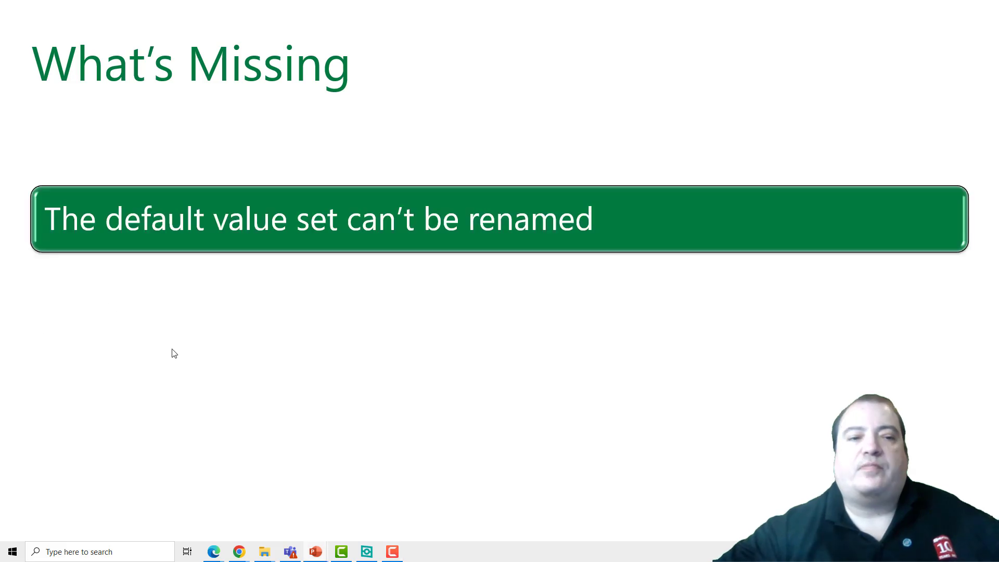